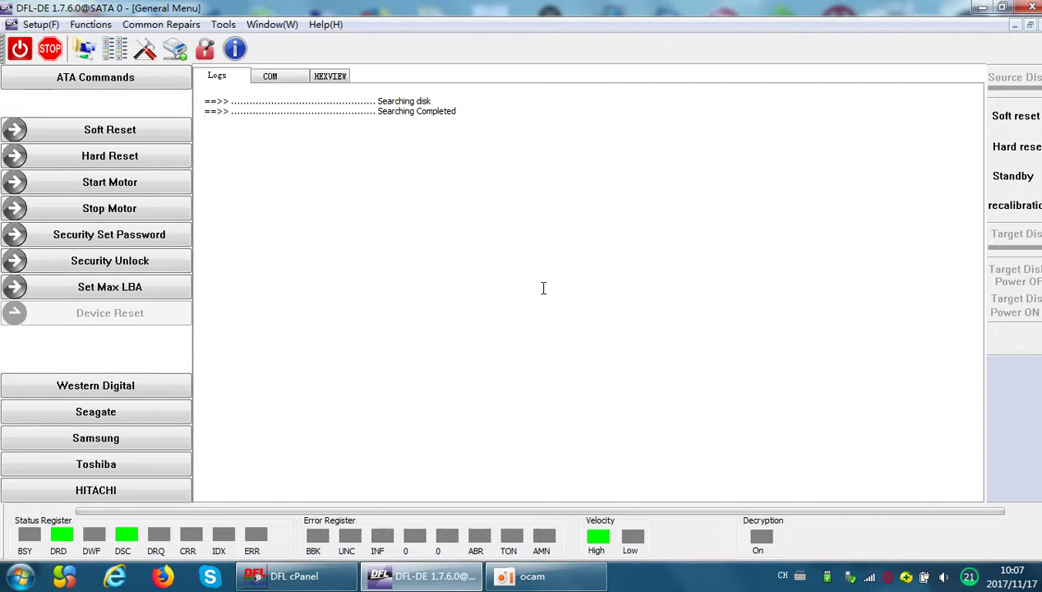
Bring up DFL cPanel to view the connected devices and ports, and minimize it together with the DFL-DE window
click(333, 584)
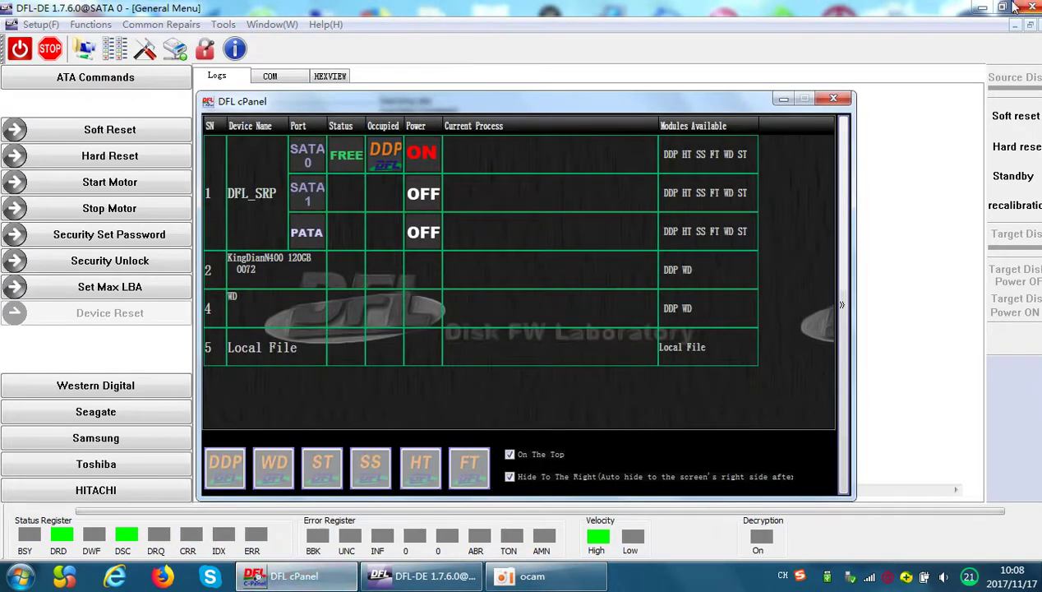
click(783, 99)
click(985, 7)
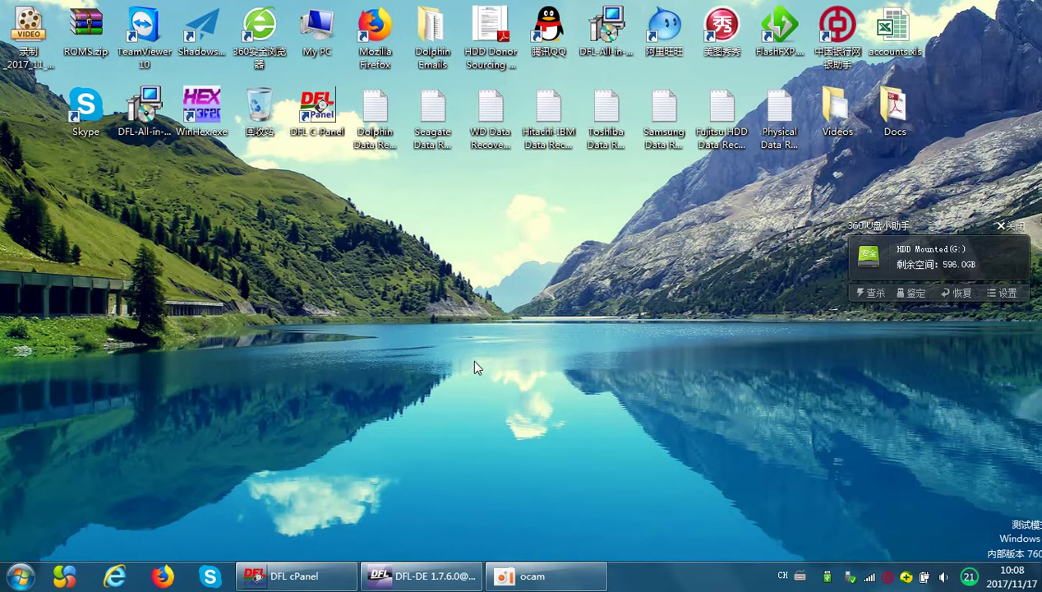
Open the HDD Mounted (G:) drive in My PC and inspect the contents of its Videos and Docs folders
double_click(318, 27)
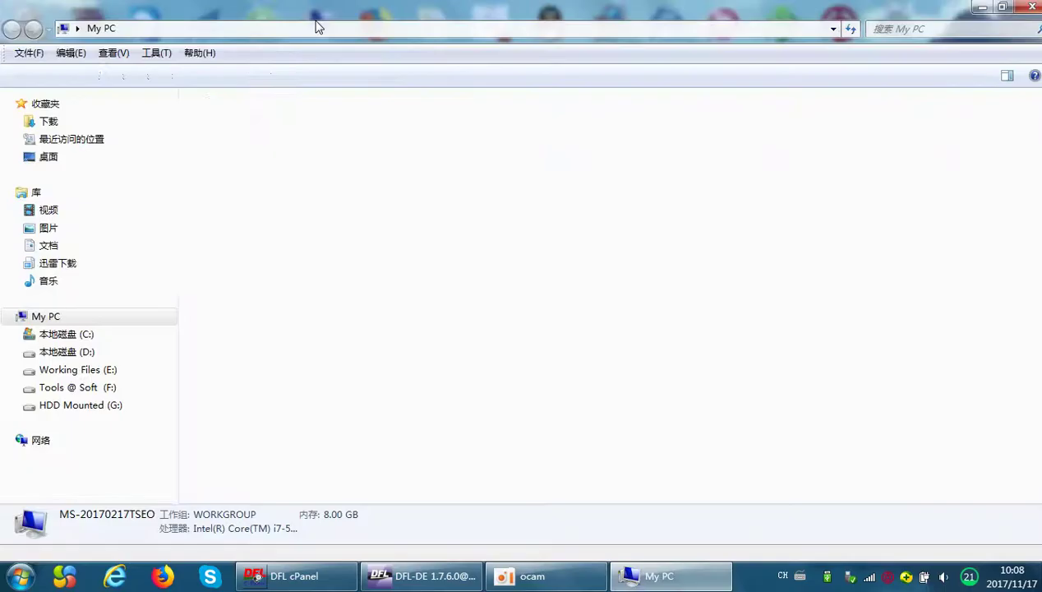
click(282, 187)
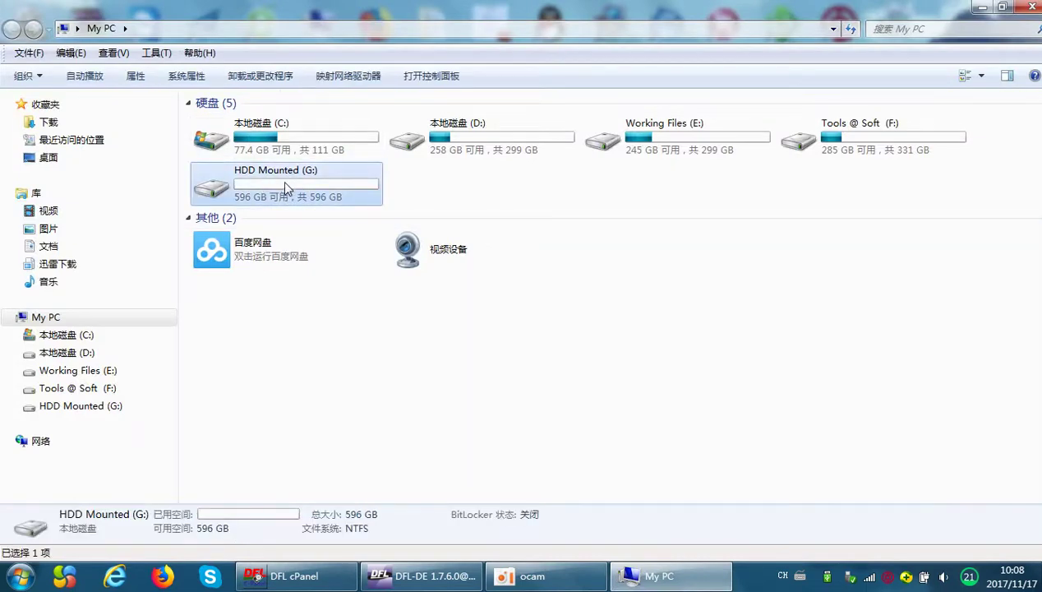
double_click(283, 186)
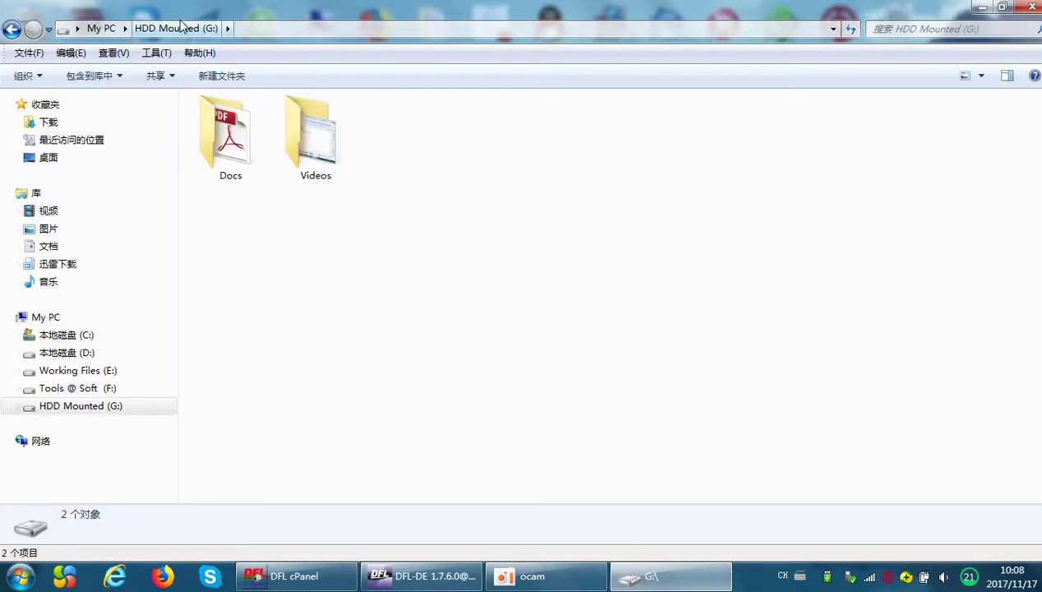
double_click(317, 177)
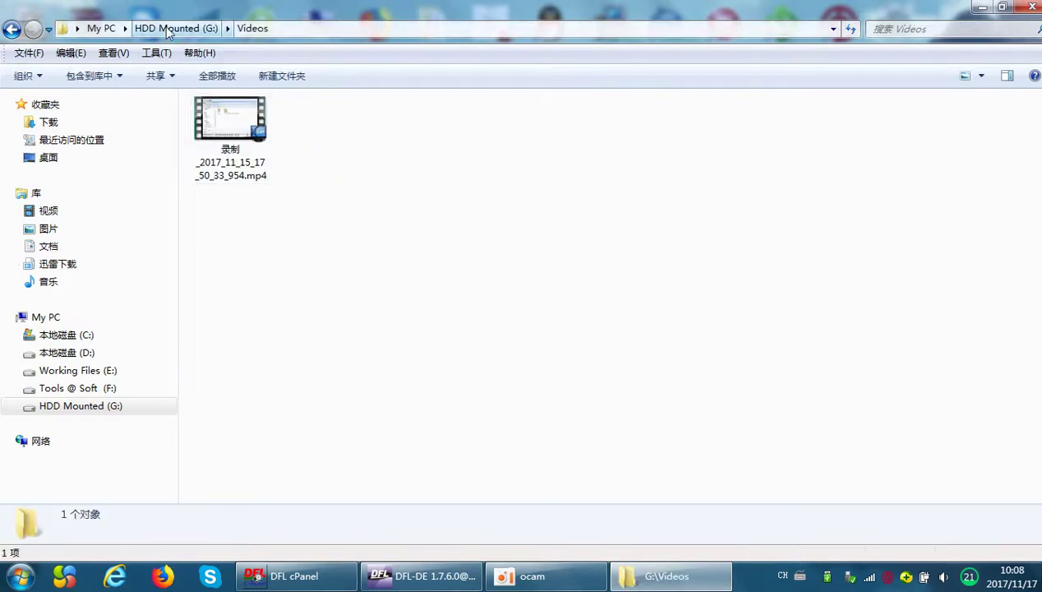
key(BackSpace)
double_click(249, 125)
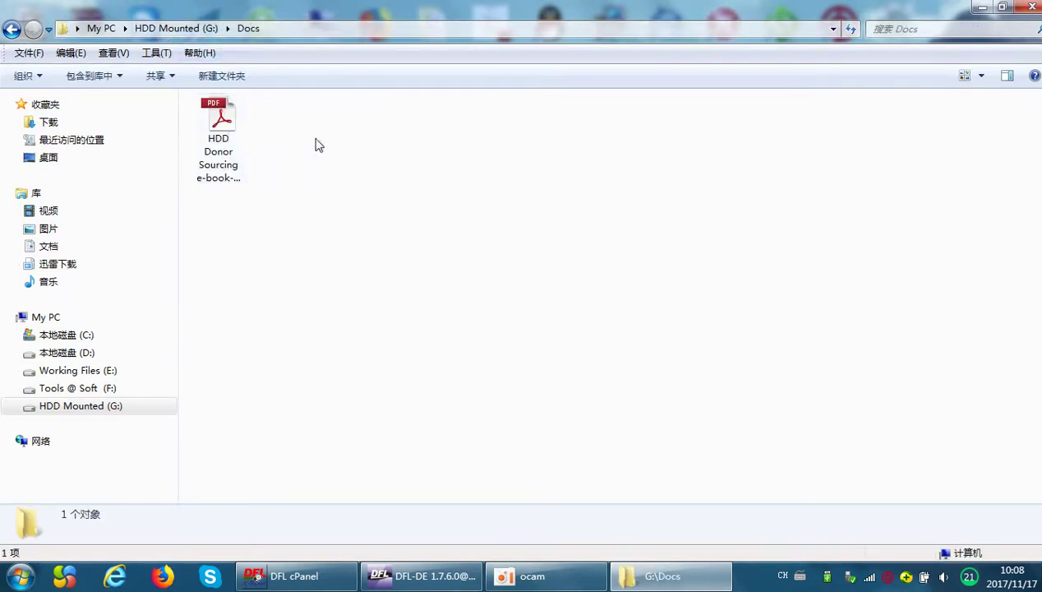
click(172, 29)
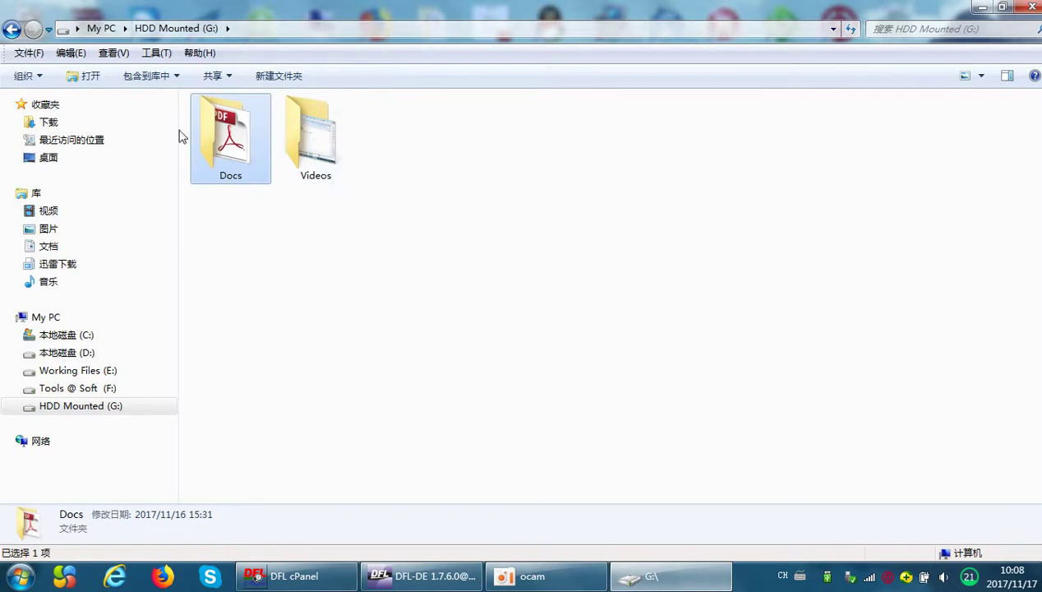
Quick-format the HDD Mounted (G:) drive as NTFS with a 4096-byte allocation unit, and open the drive to check its contents
click(103, 29)
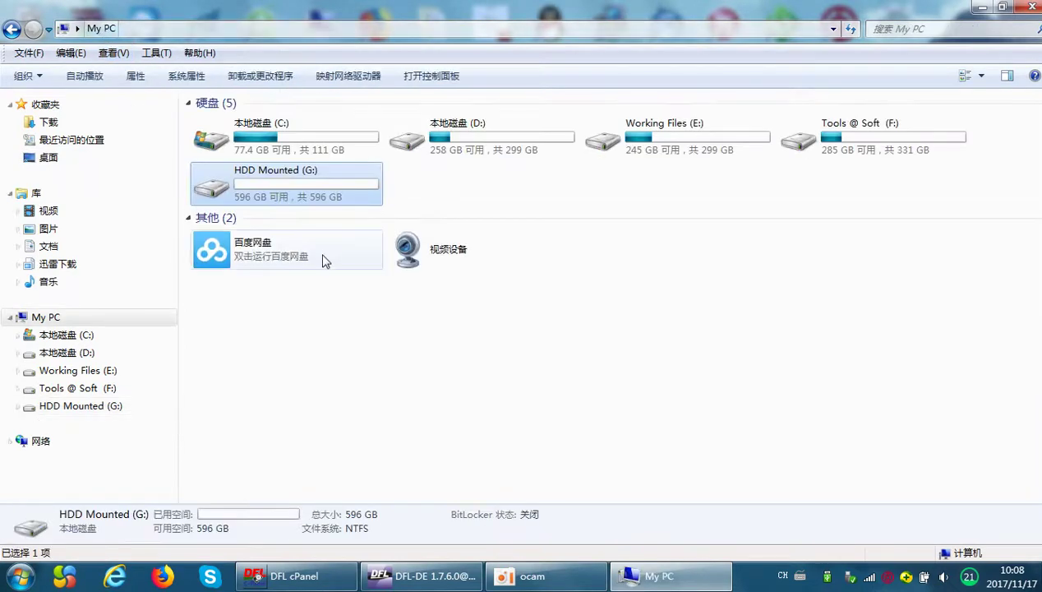
right_click(304, 191)
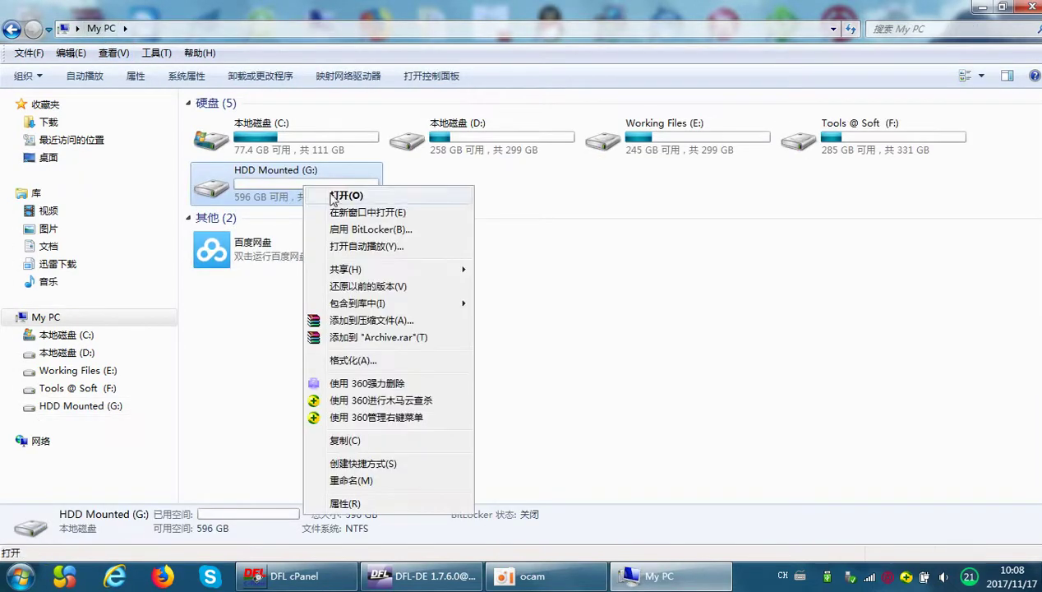
click(362, 365)
drag(188, 139, 419, 138)
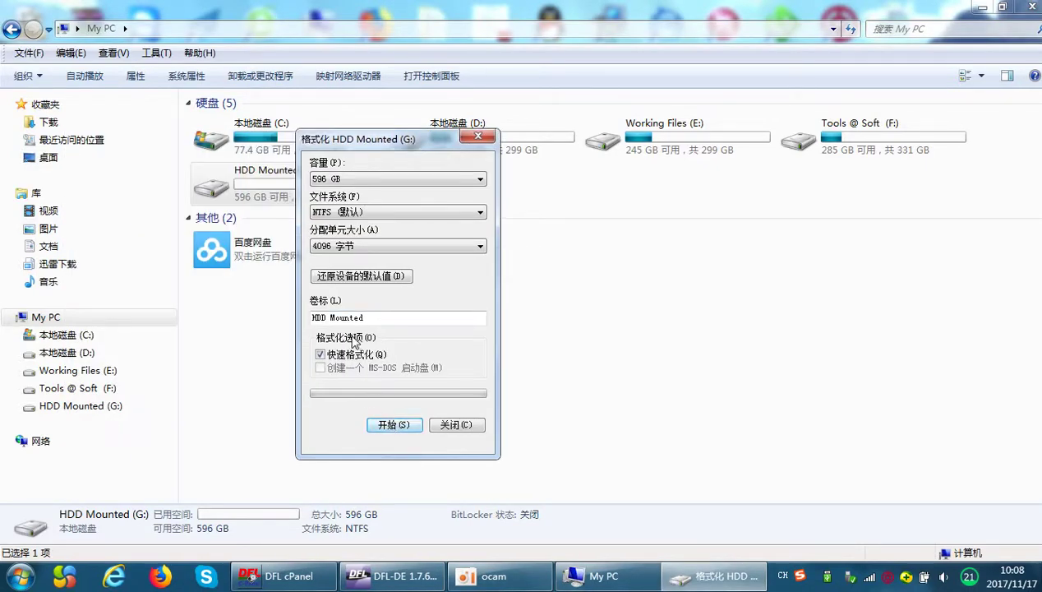
click(393, 426)
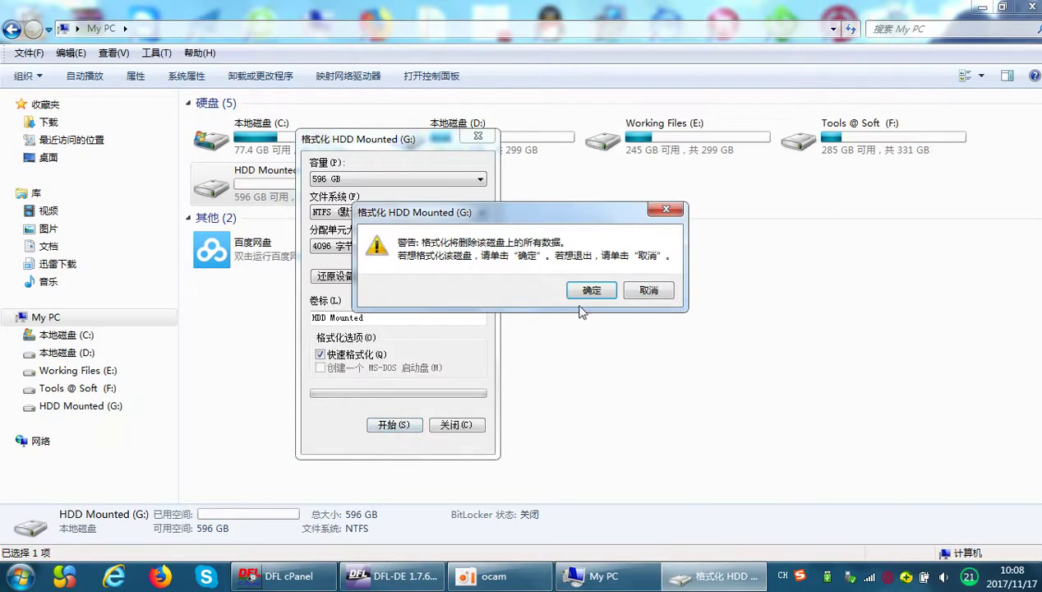
click(590, 294)
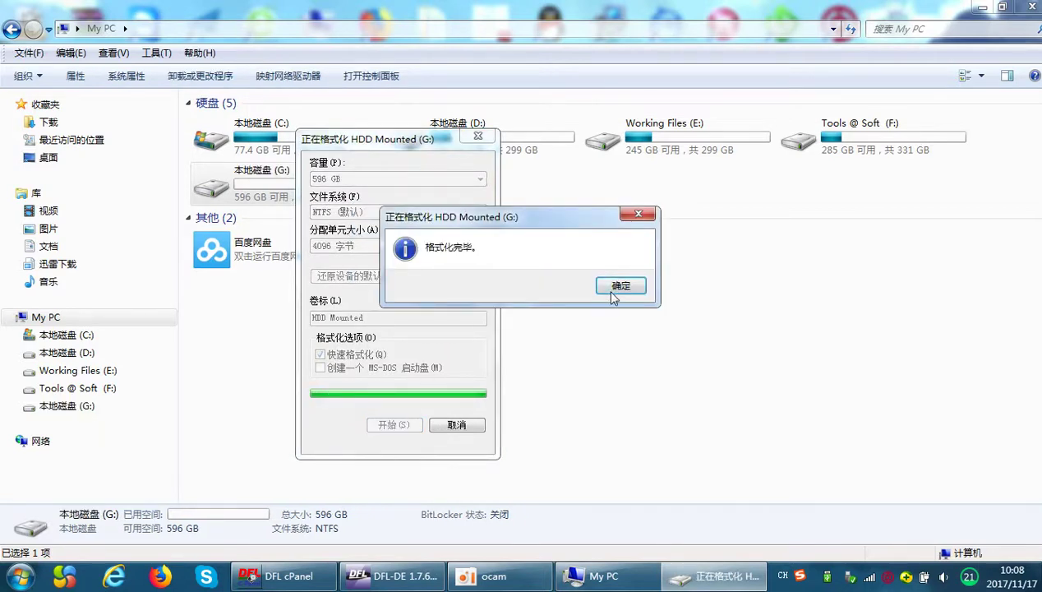
click(626, 290)
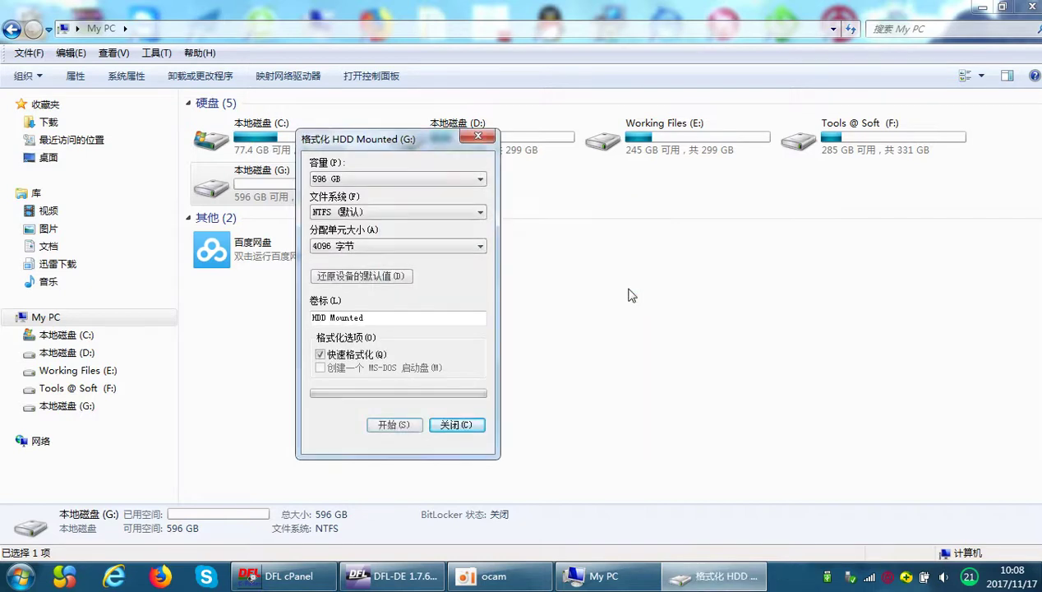
click(456, 425)
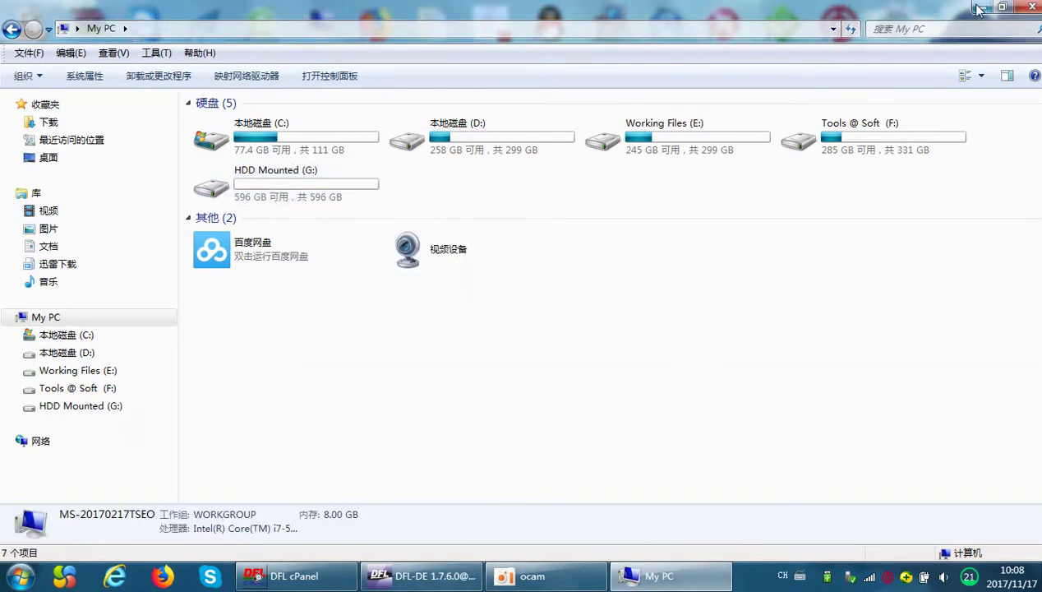
double_click(305, 194)
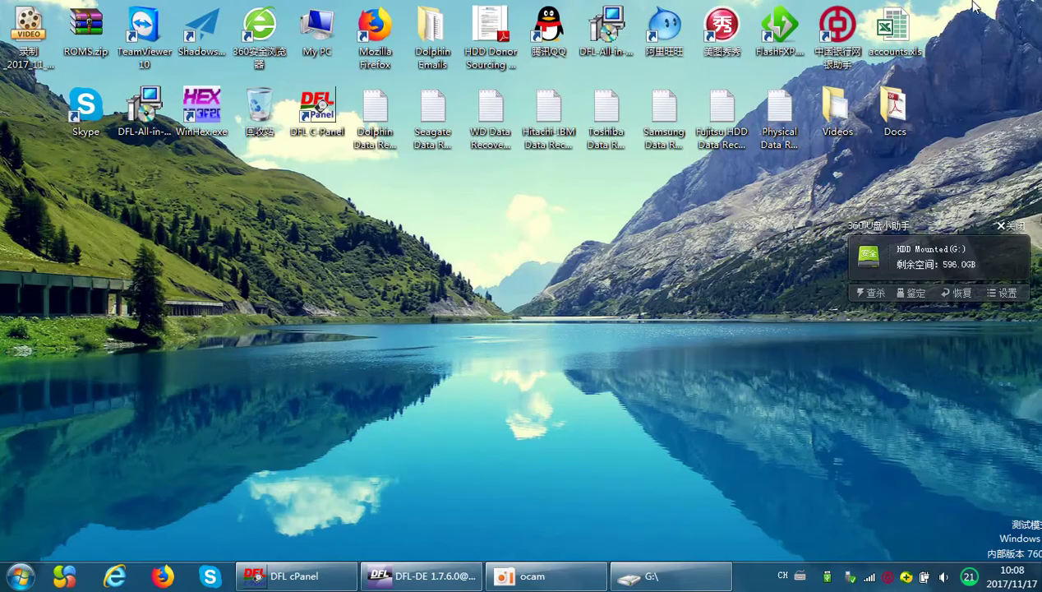
click(980, 7)
Switch to DFL-DE and unmount the disk on channel ATA 0
click(419, 576)
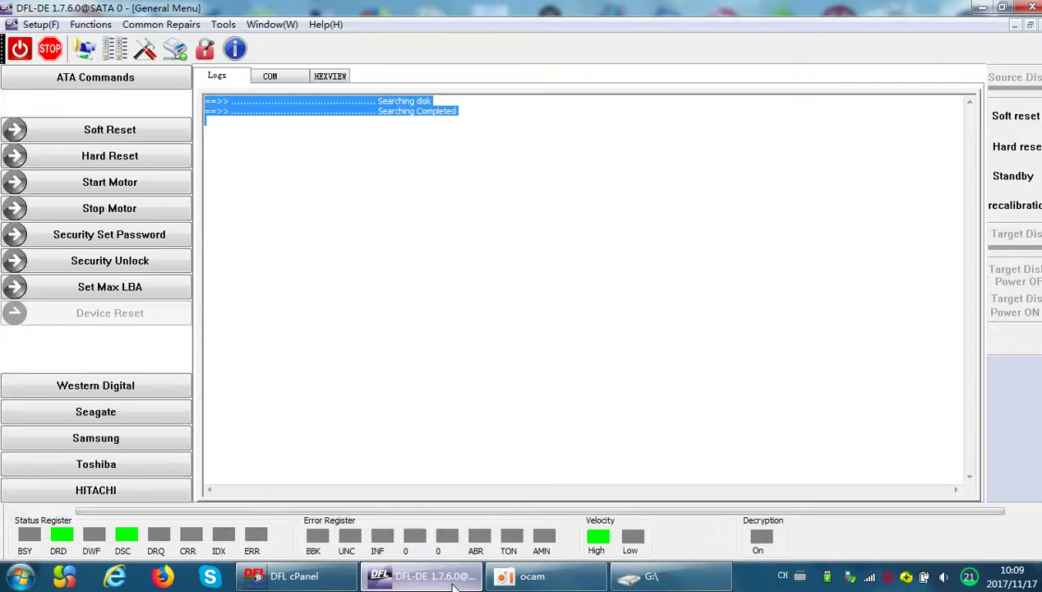
click(449, 284)
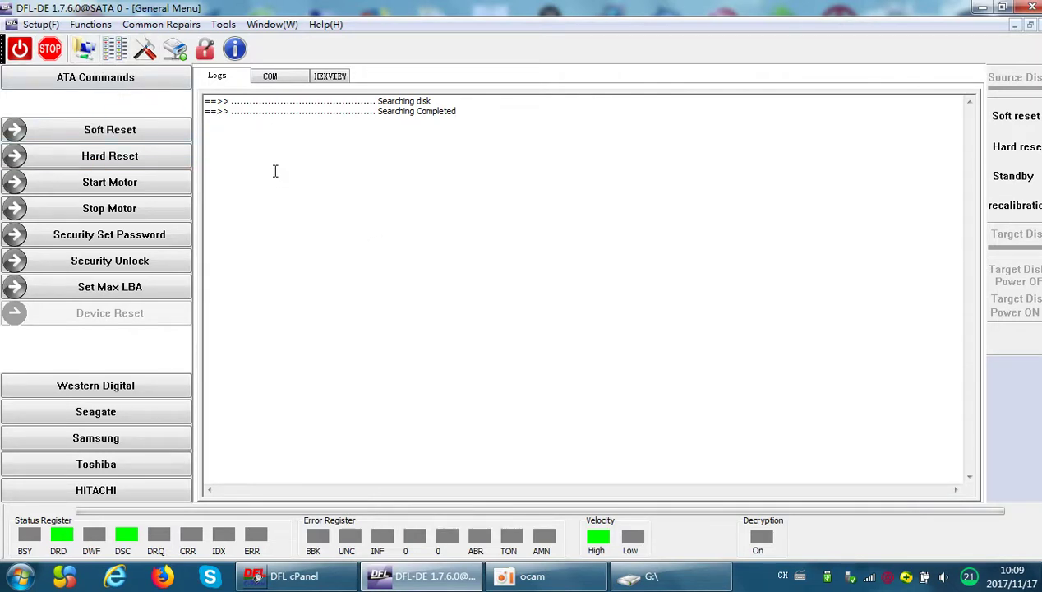
click(91, 24)
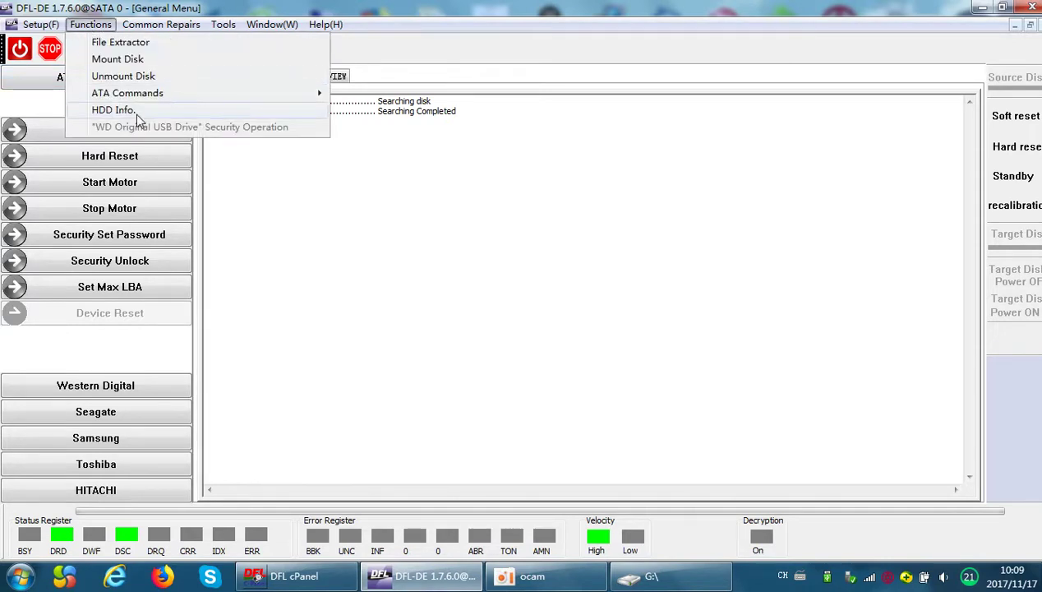
click(130, 75)
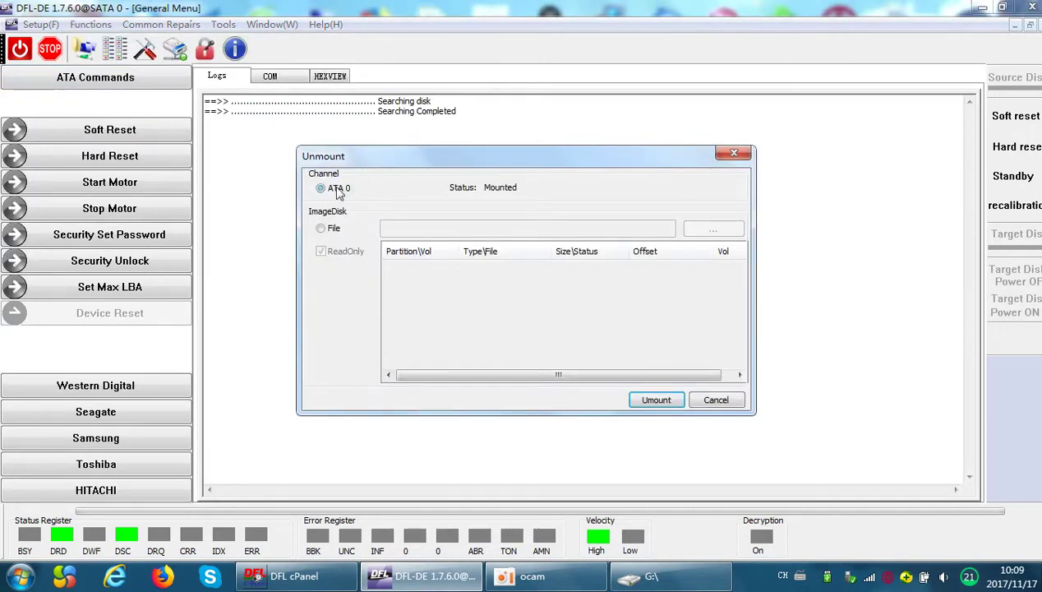
click(657, 402)
click(569, 322)
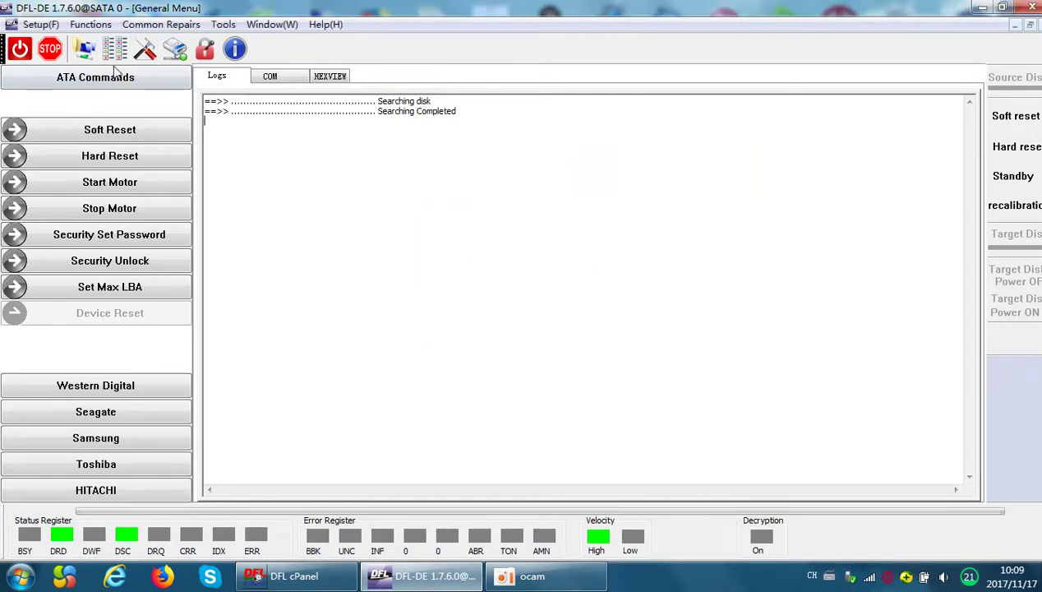
Create a new project for the DFL source disk on SATA 0, keeping the proposed task path
click(86, 49)
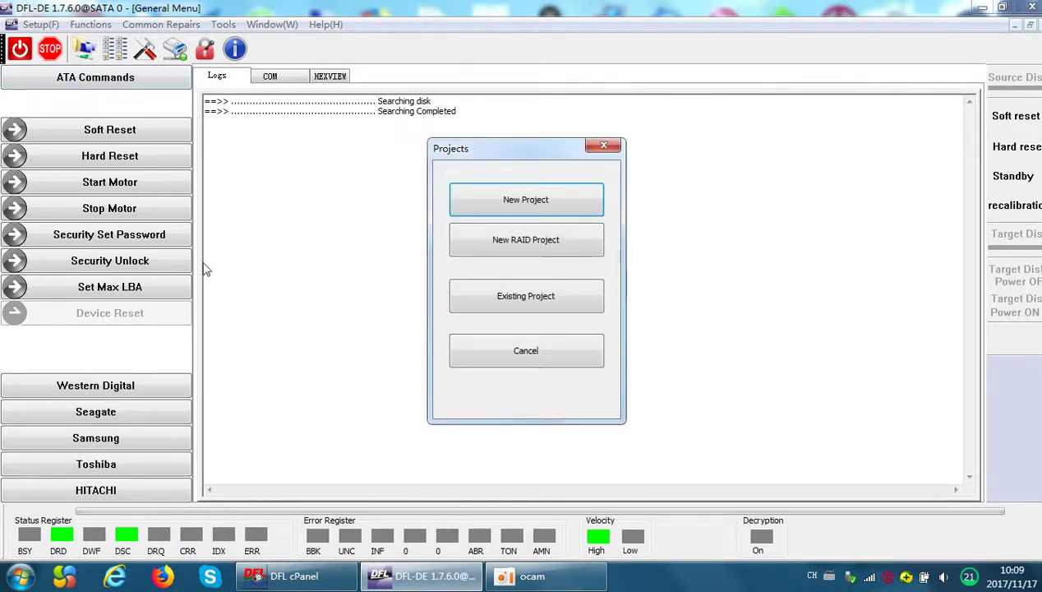
click(531, 212)
click(715, 408)
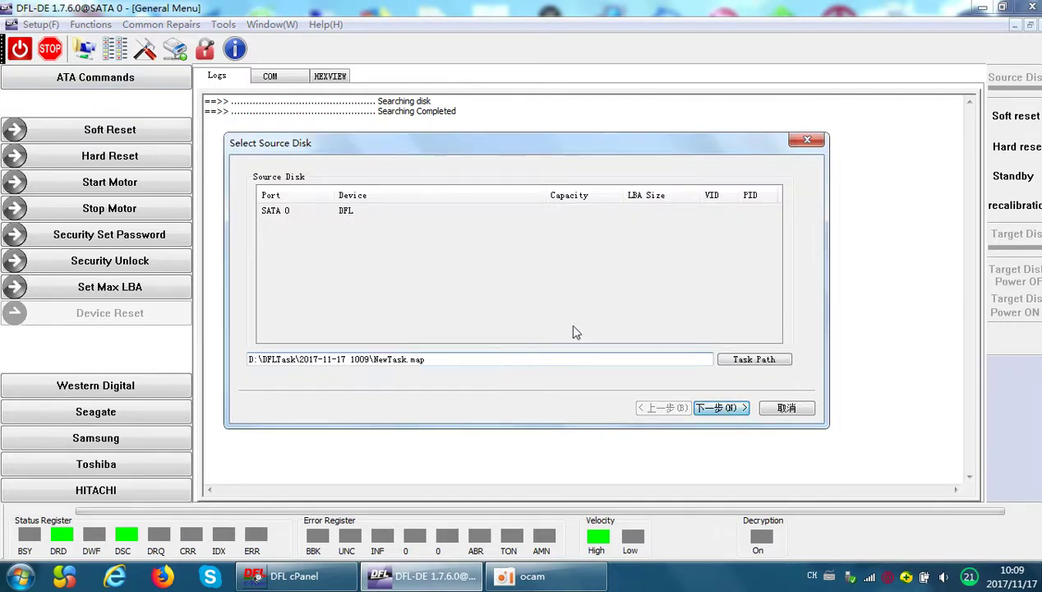
click(723, 409)
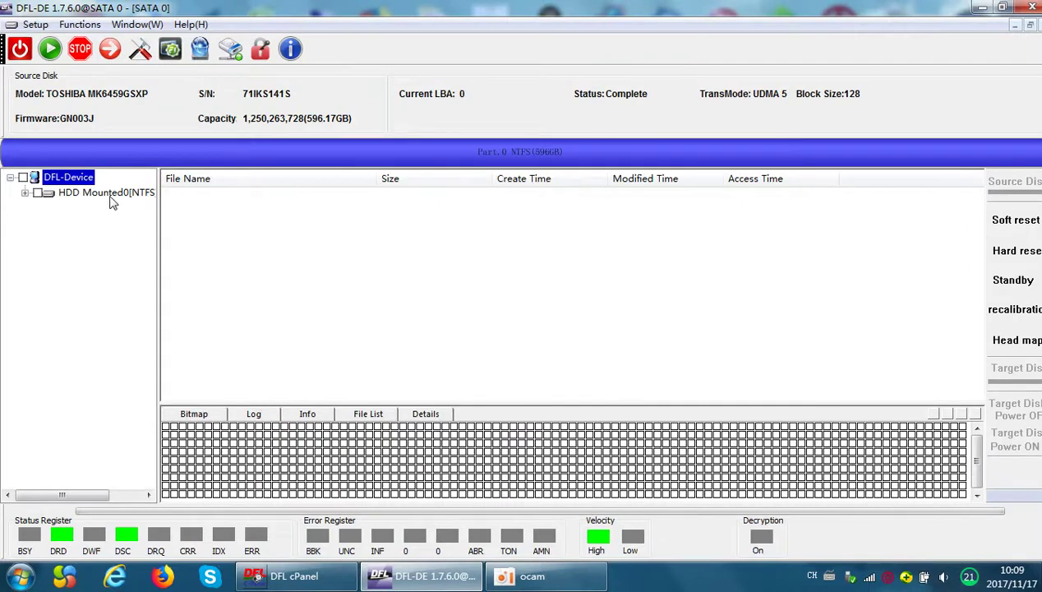
List the root files of the HDD Mounted0 NTFS partition and run an MFT scan on it with the Fast Scan option
click(111, 196)
click(83, 209)
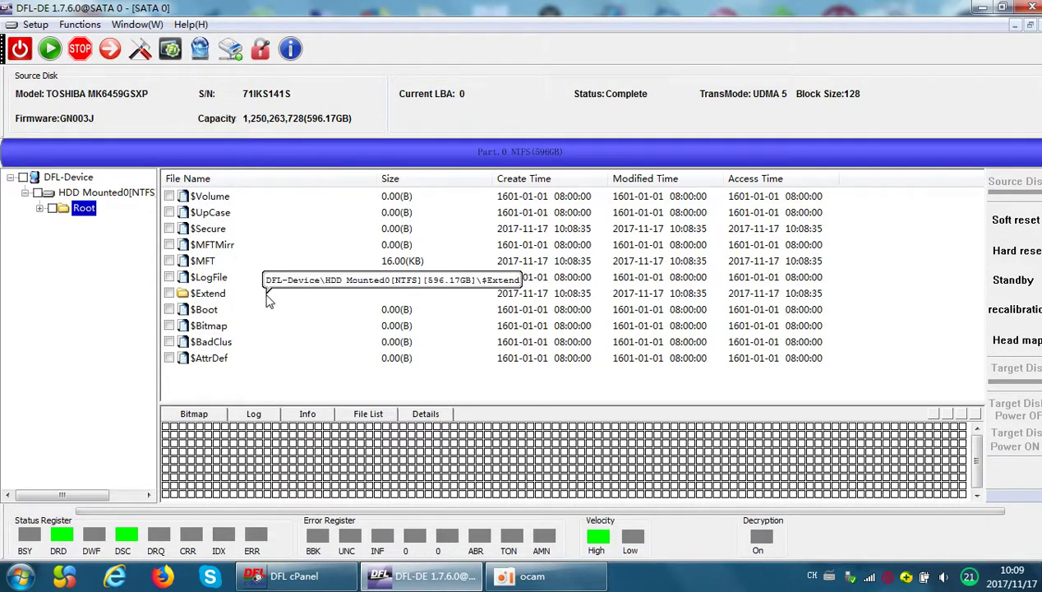
click(109, 192)
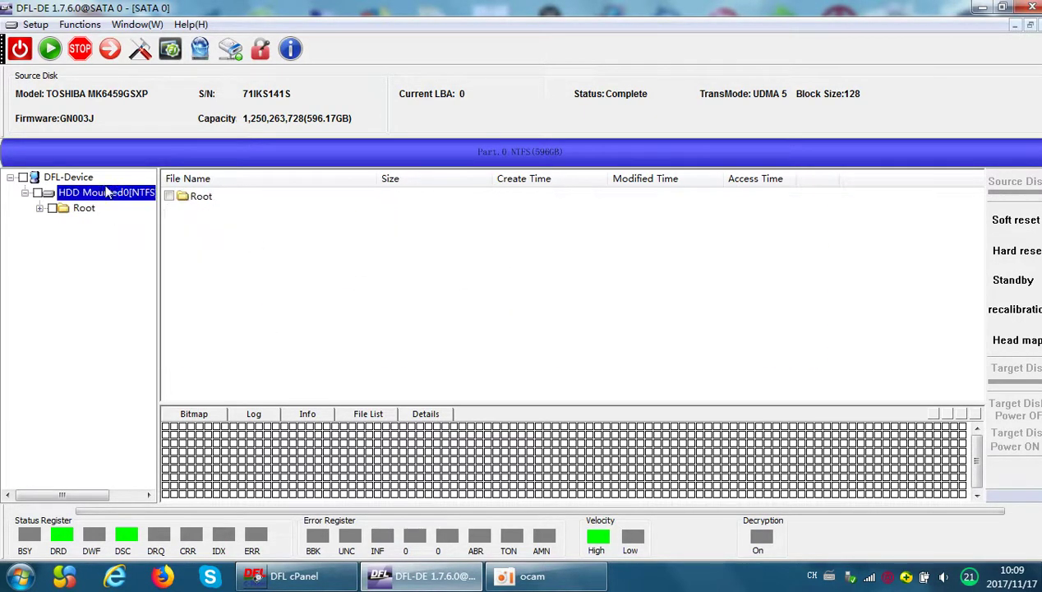
right_click(109, 192)
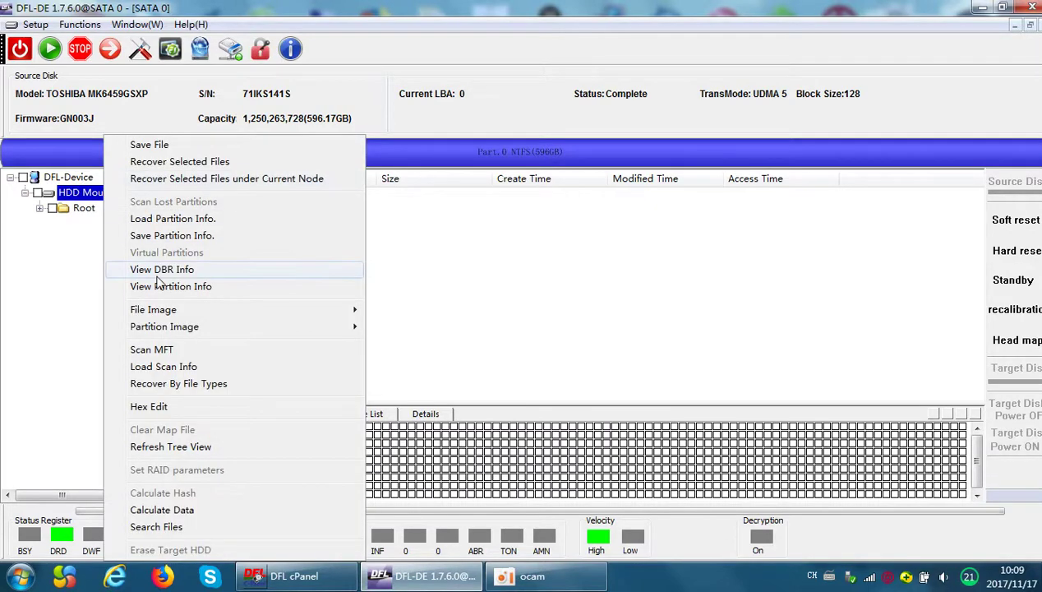
click(175, 350)
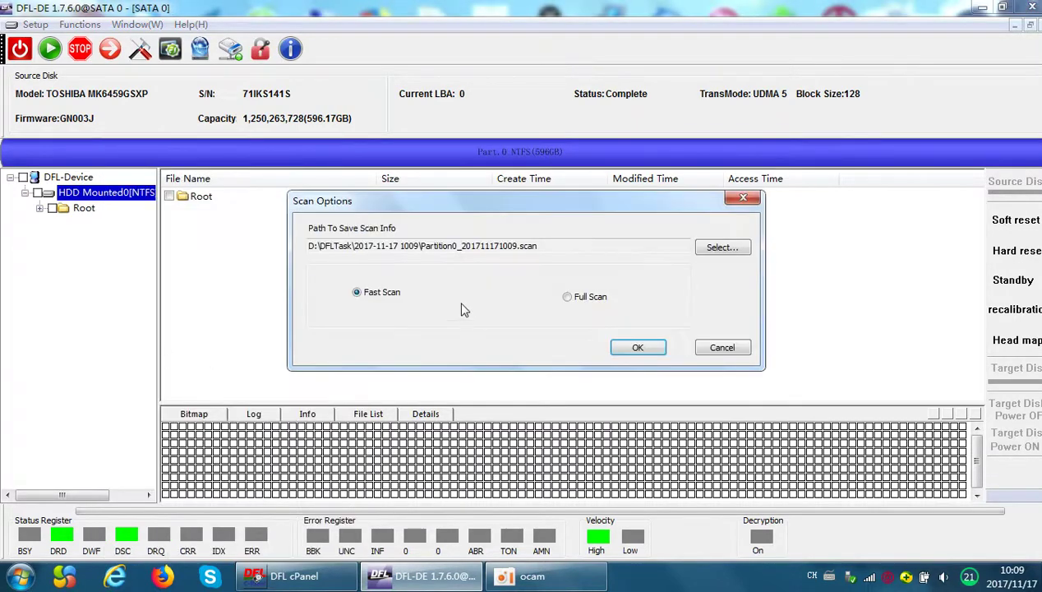
click(635, 348)
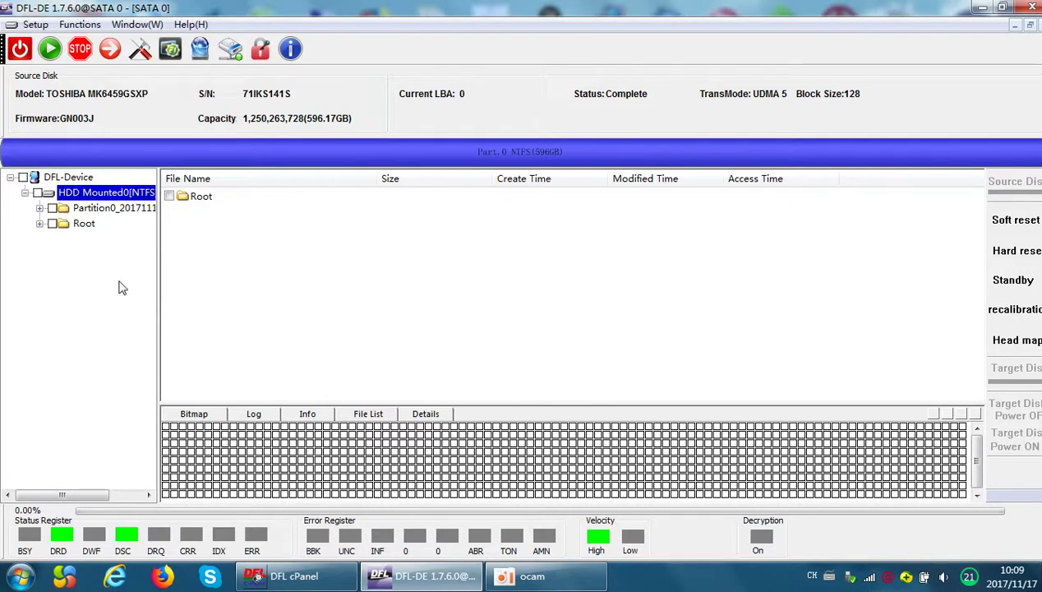
Examine the Partition0 scan result, including its Root and $Extend folders, for the files lost by formatting
click(106, 212)
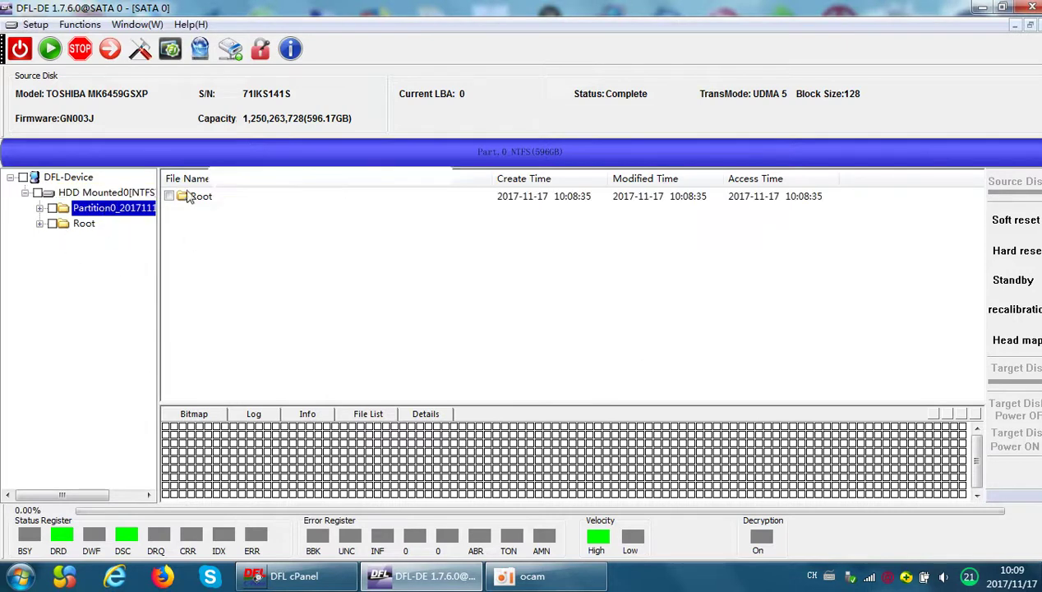
double_click(116, 213)
click(98, 225)
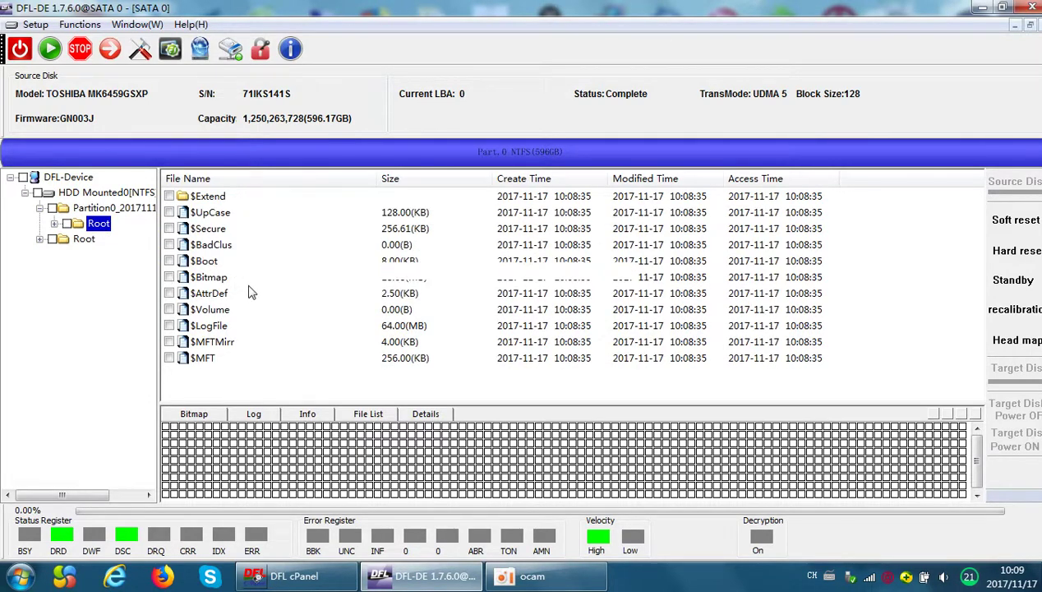
double_click(100, 226)
click(117, 239)
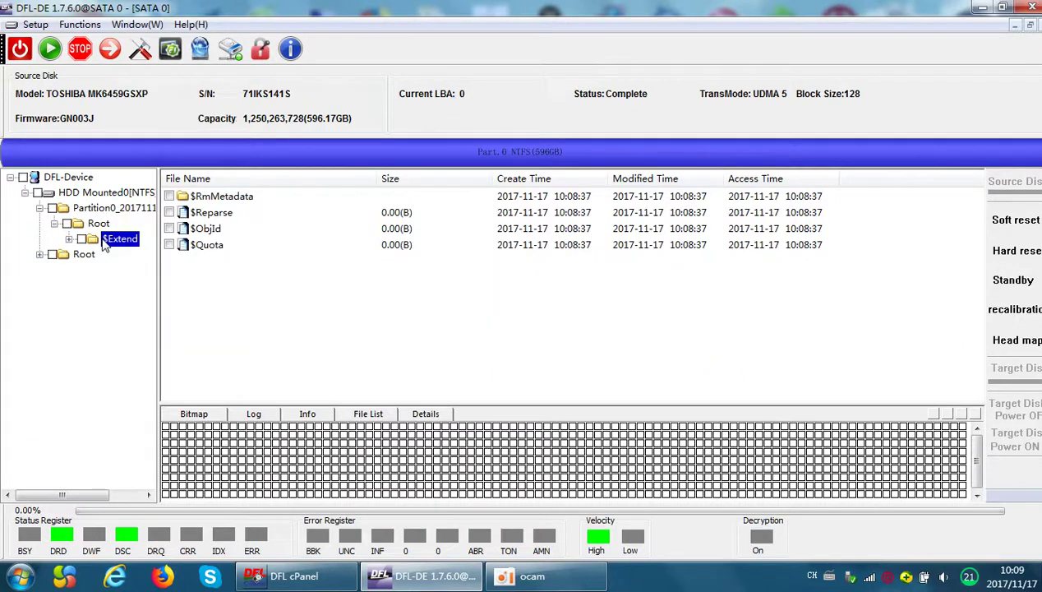
click(98, 224)
click(113, 210)
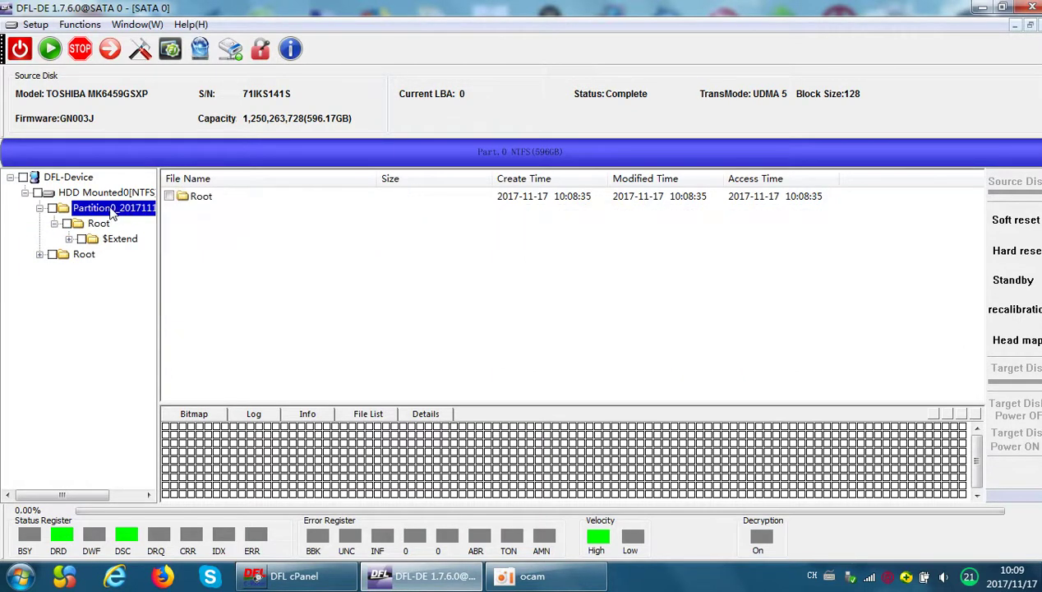
double_click(196, 197)
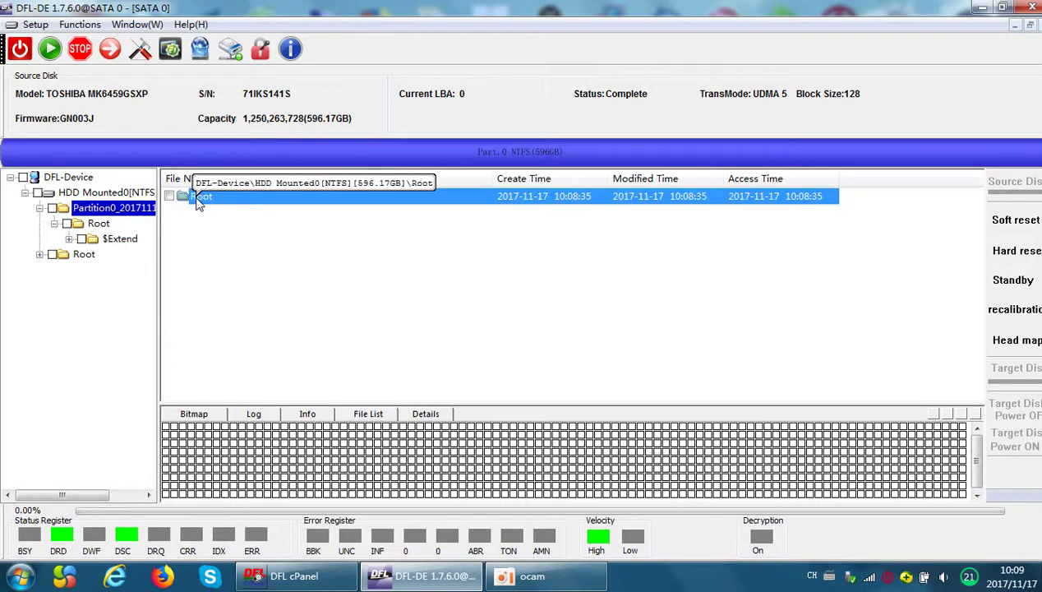
click(111, 210)
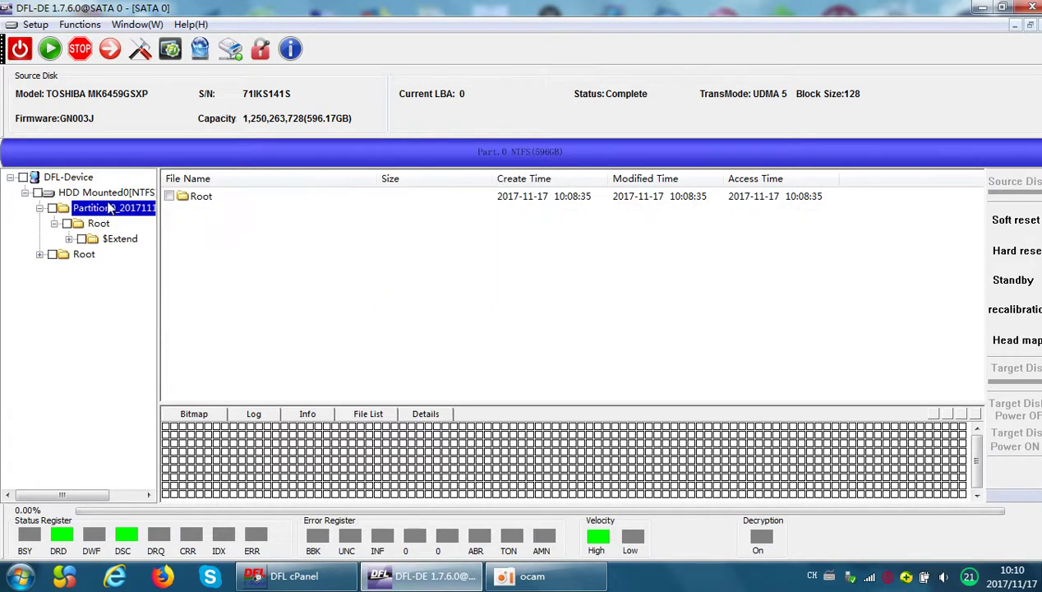
Compare the Partition0 scan result's Root folder with the original Root folder under HDD Mounted0 for lost files
double_click(110, 210)
double_click(111, 193)
double_click(200, 216)
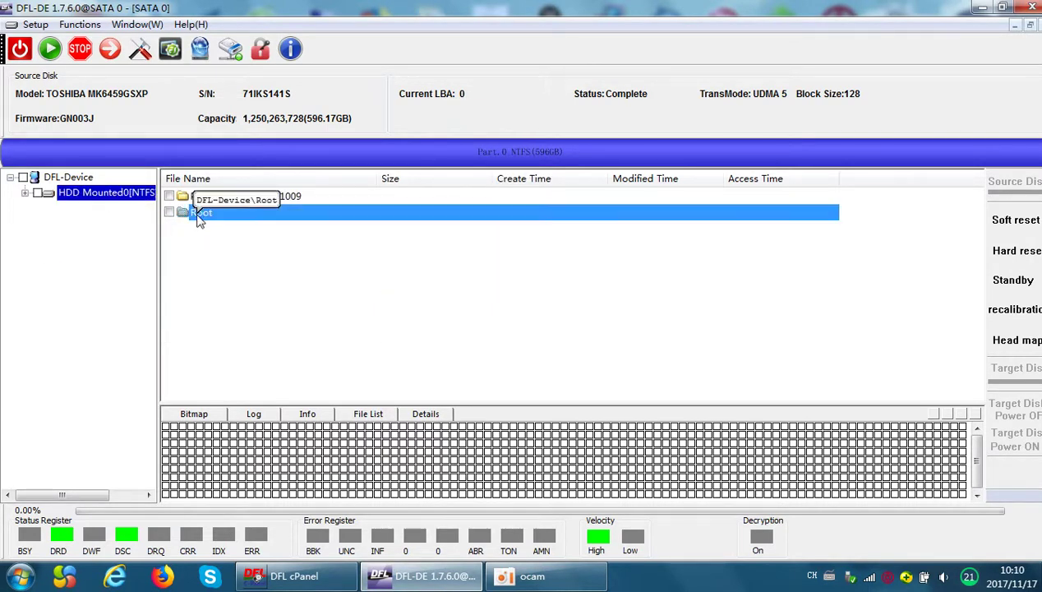
click(128, 210)
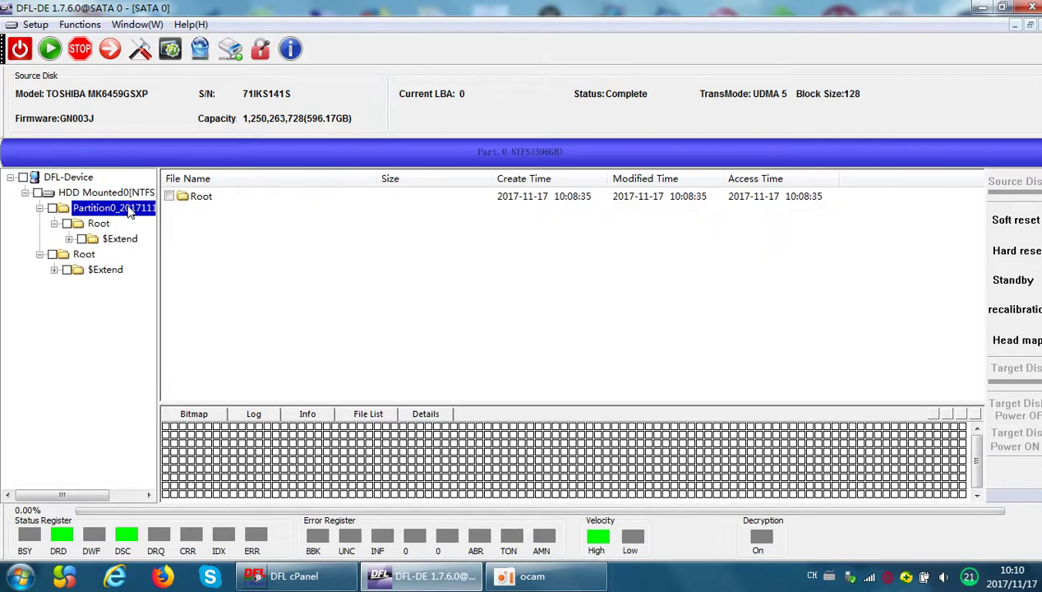
click(100, 226)
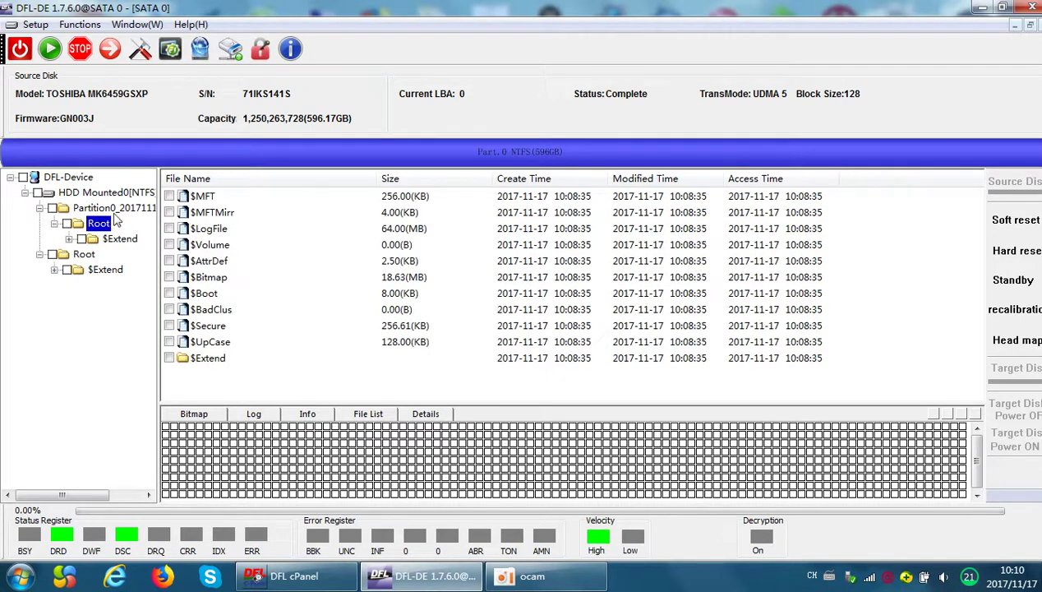
click(122, 194)
double_click(236, 211)
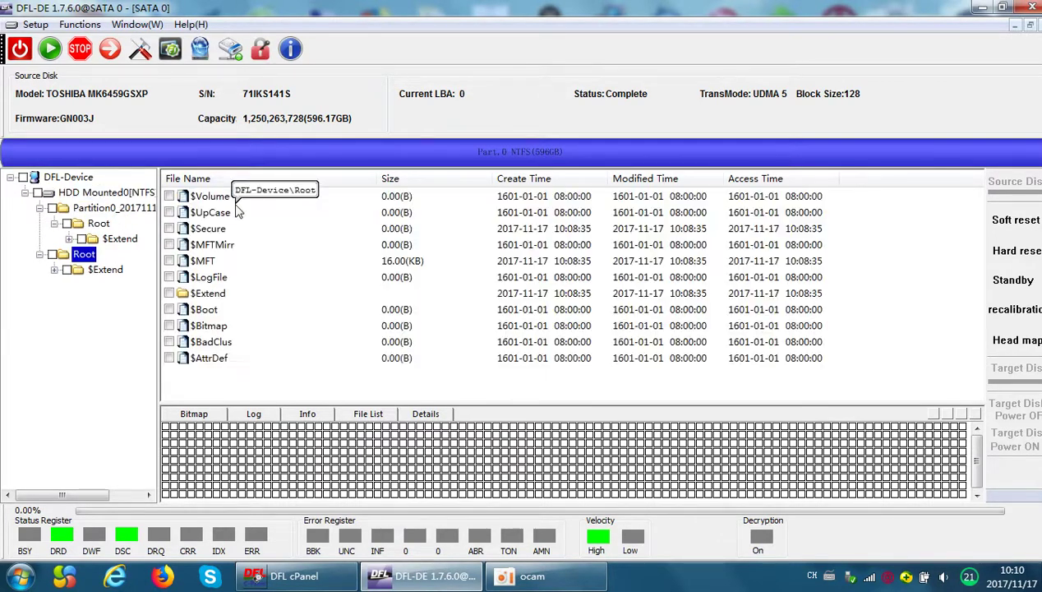
click(108, 196)
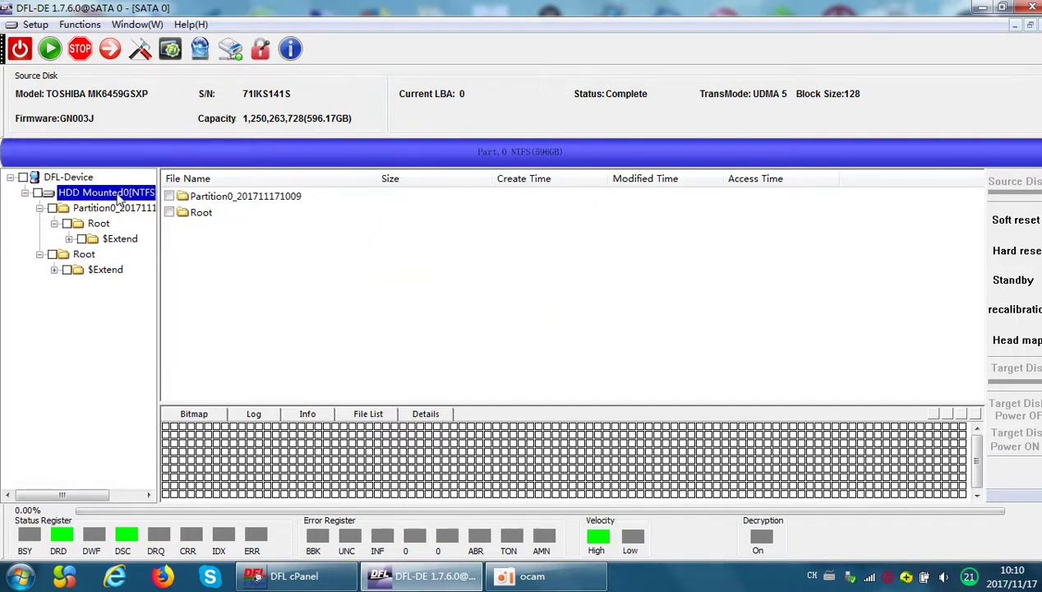
right_click(119, 198)
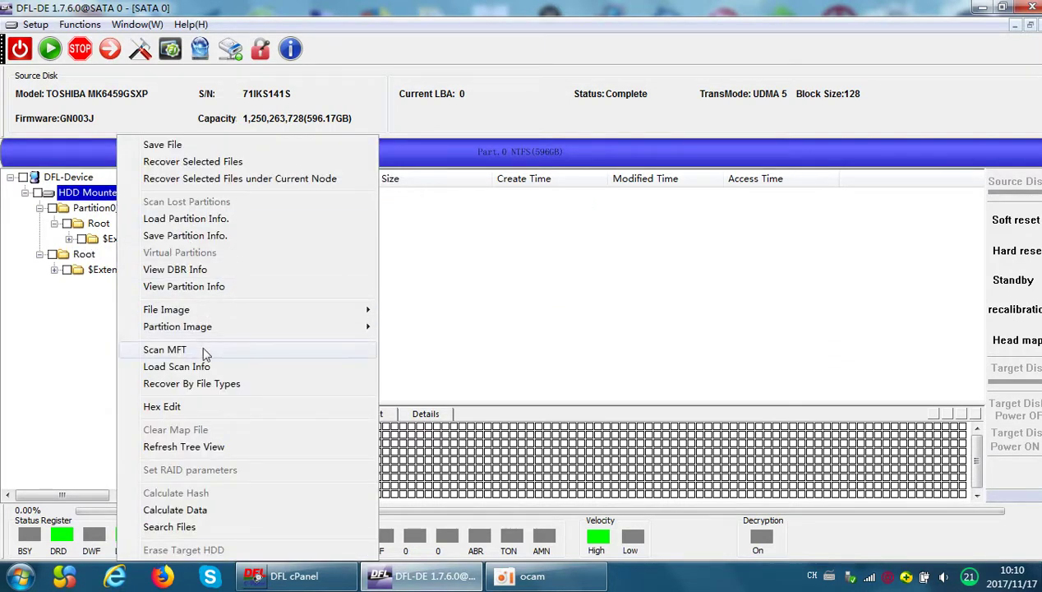
click(208, 384)
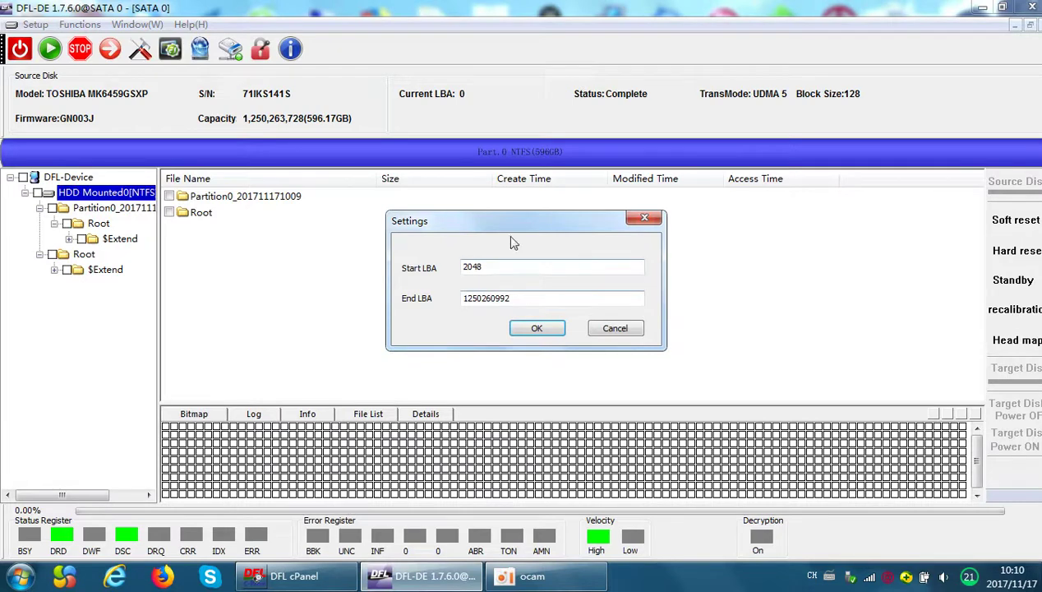
click(536, 328)
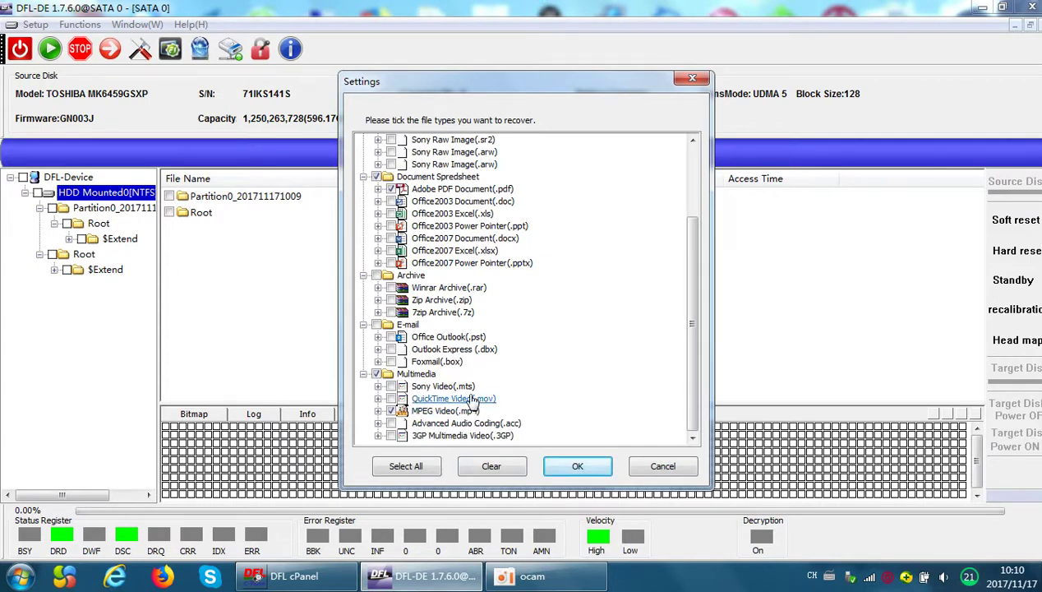
drag(693, 282, 693, 170)
scroll(683, 222, down, 3)
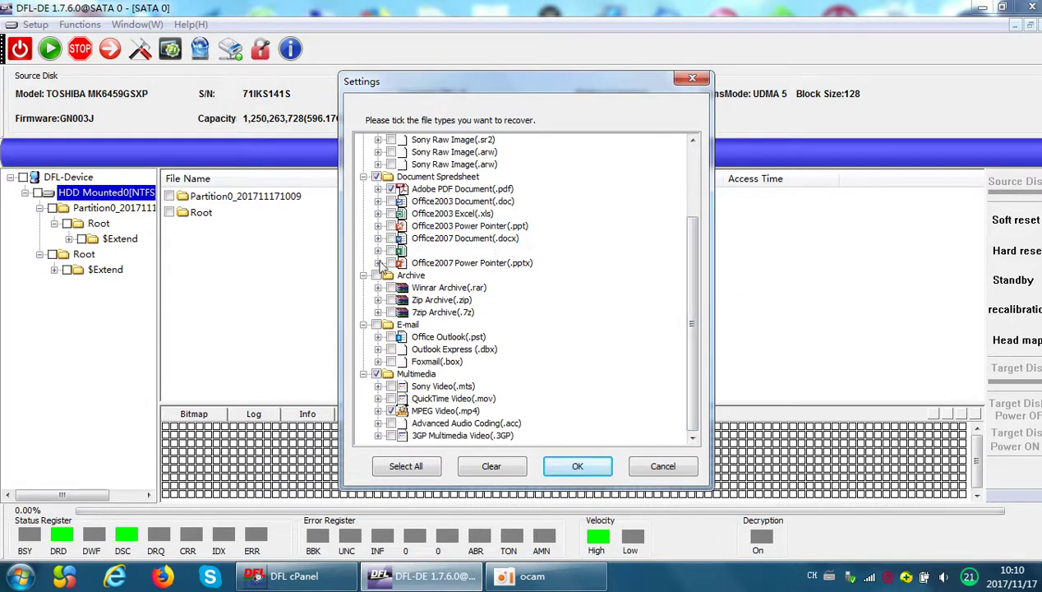
click(580, 469)
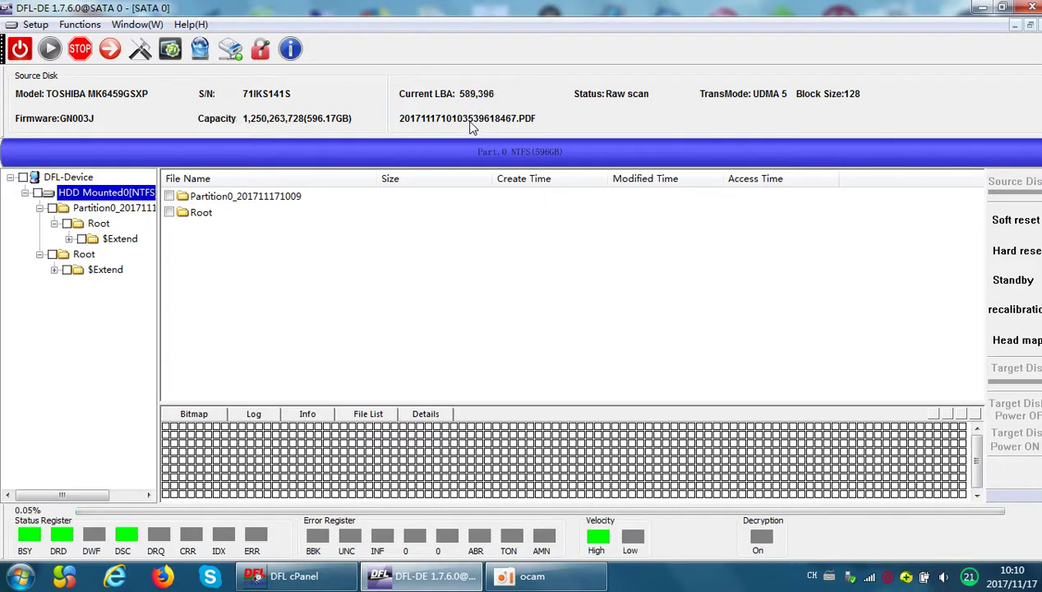
mouse_move(456, 142)
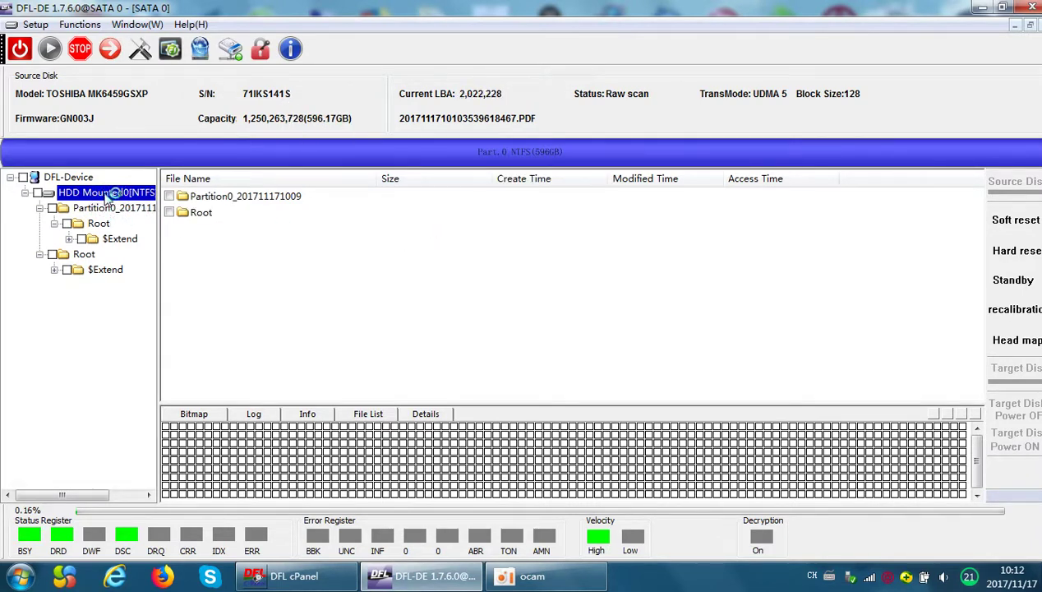
click(80, 51)
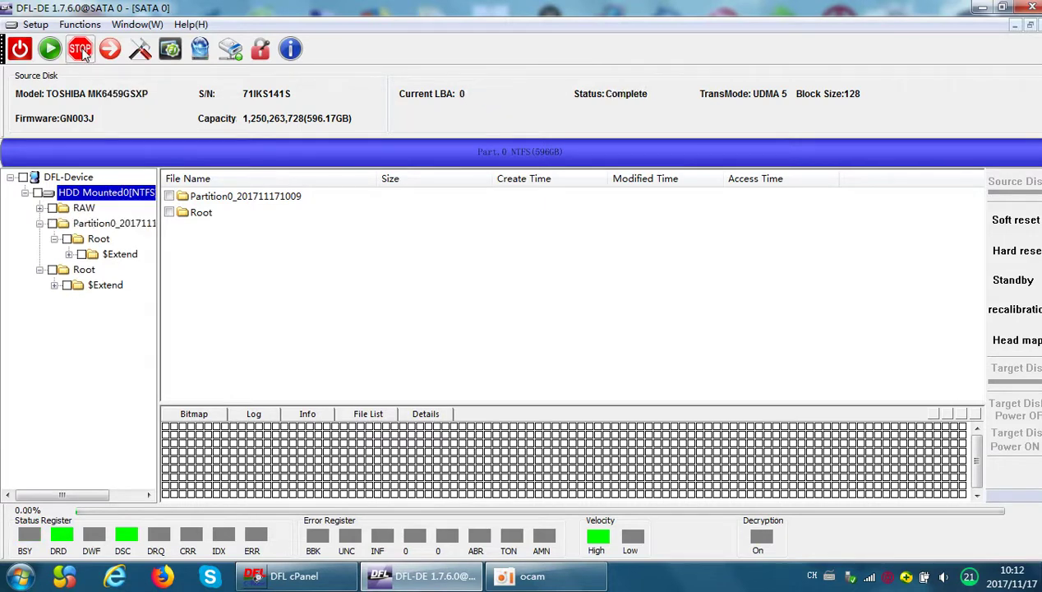
Examine the files found by the raw scan in the MP4 and PDF folders under RAW
click(89, 209)
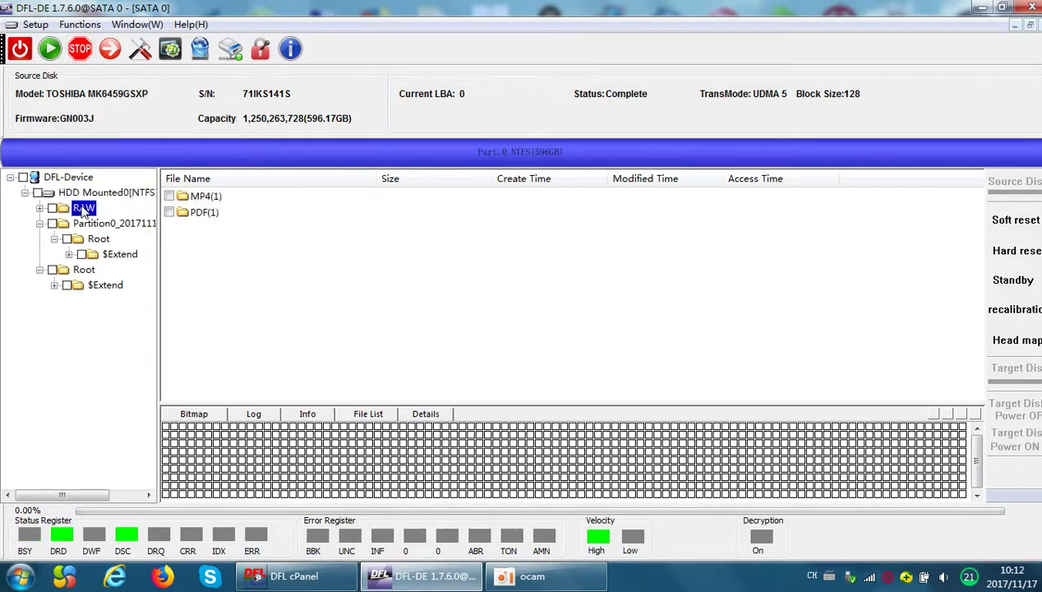
click(201, 197)
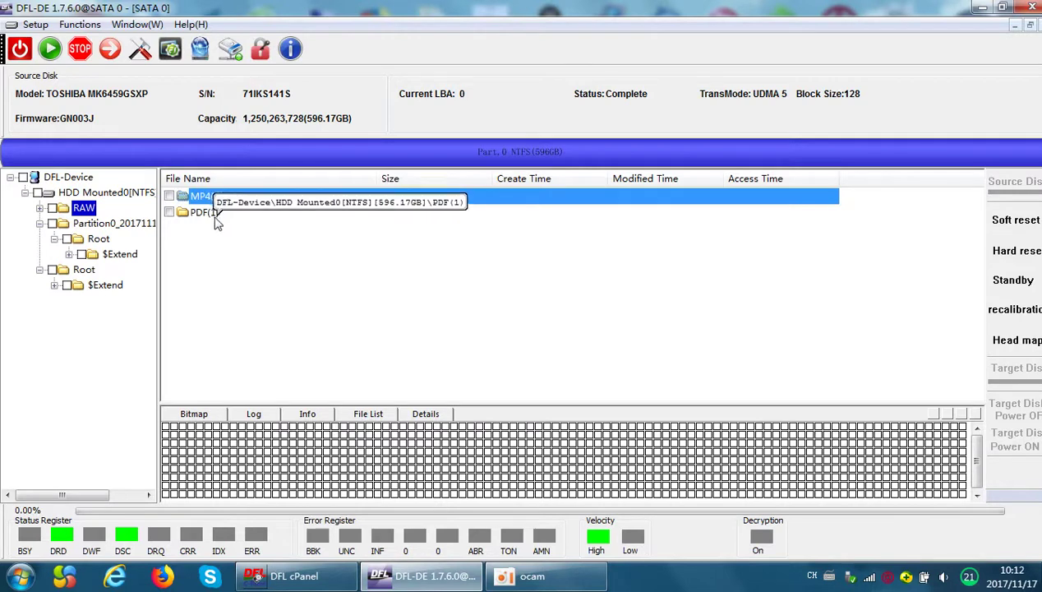
click(206, 213)
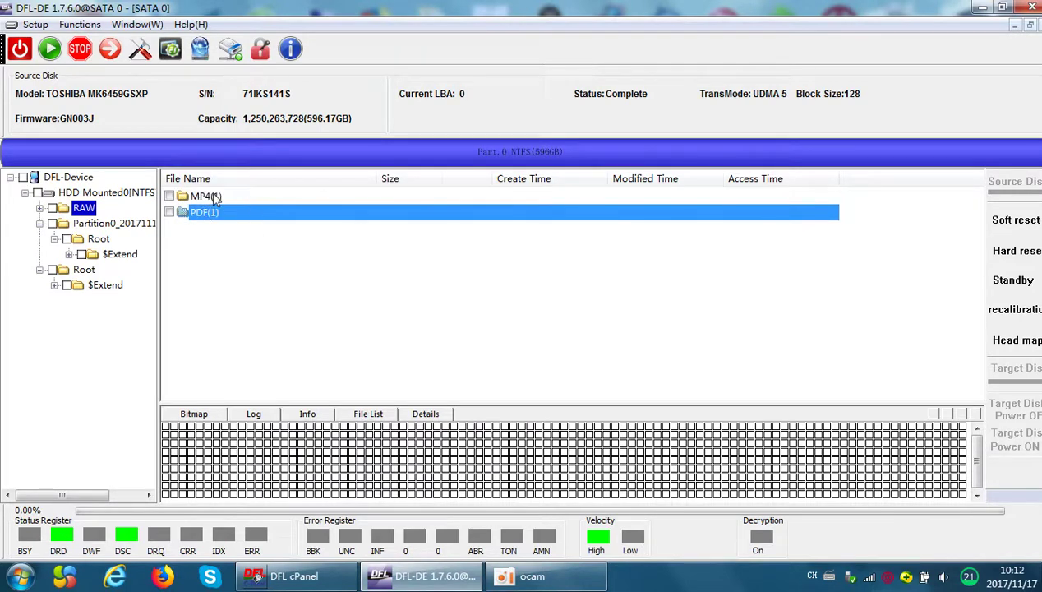
double_click(202, 196)
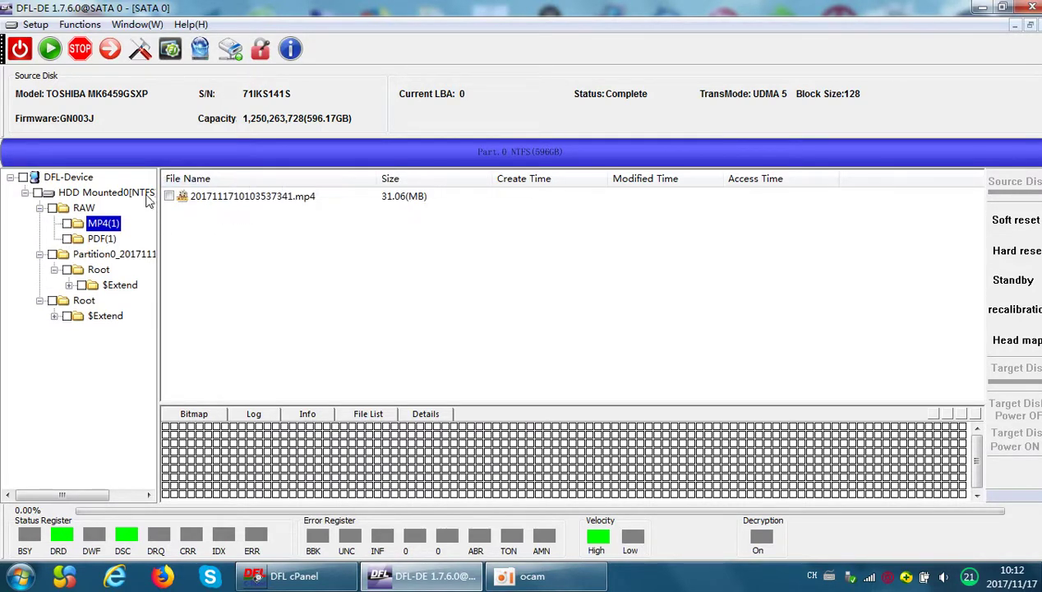
click(105, 239)
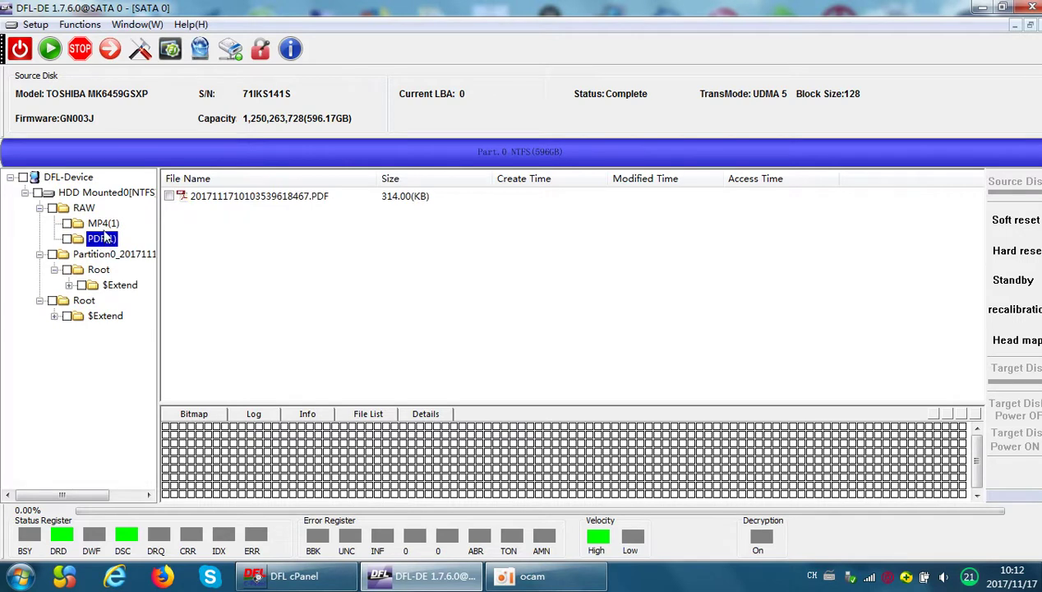
click(102, 223)
click(102, 239)
click(103, 224)
click(102, 239)
click(104, 224)
click(103, 239)
click(102, 224)
click(102, 238)
click(103, 224)
click(102, 238)
click(114, 225)
Mark the MP4 and PDF folders under RAW for recovery and bring up the recovery commands for them
click(67, 224)
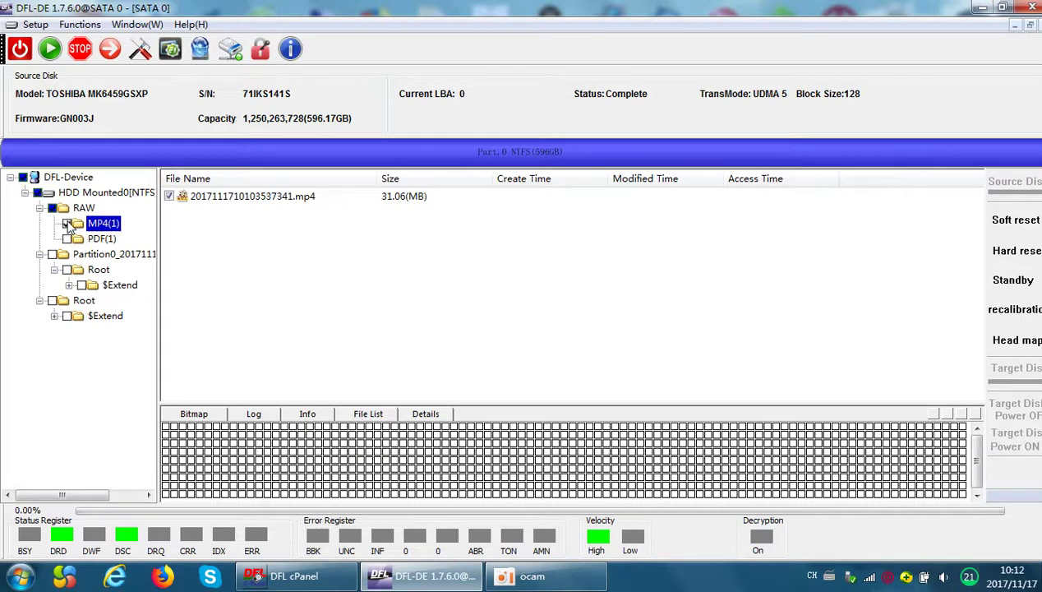
click(68, 239)
right_click(101, 229)
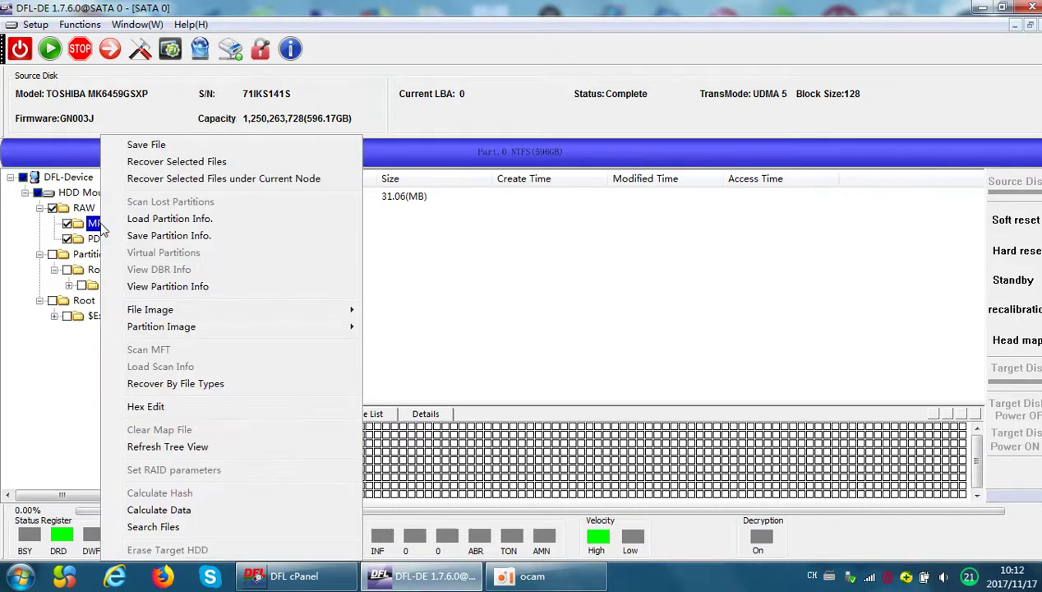